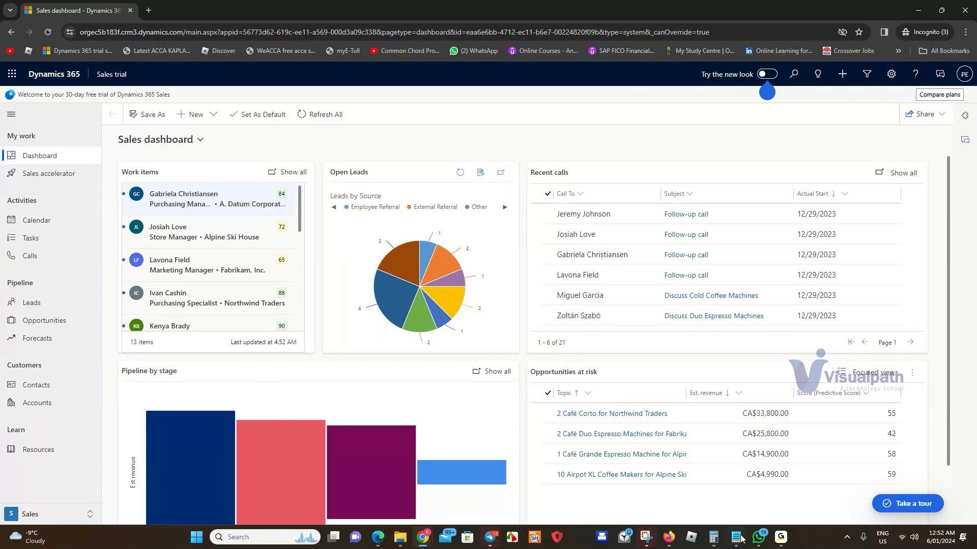
Switch to the GoTo meeting window and bring up the Sales dashboard tab in the shared Chrome browser
mouse_move(783, 539)
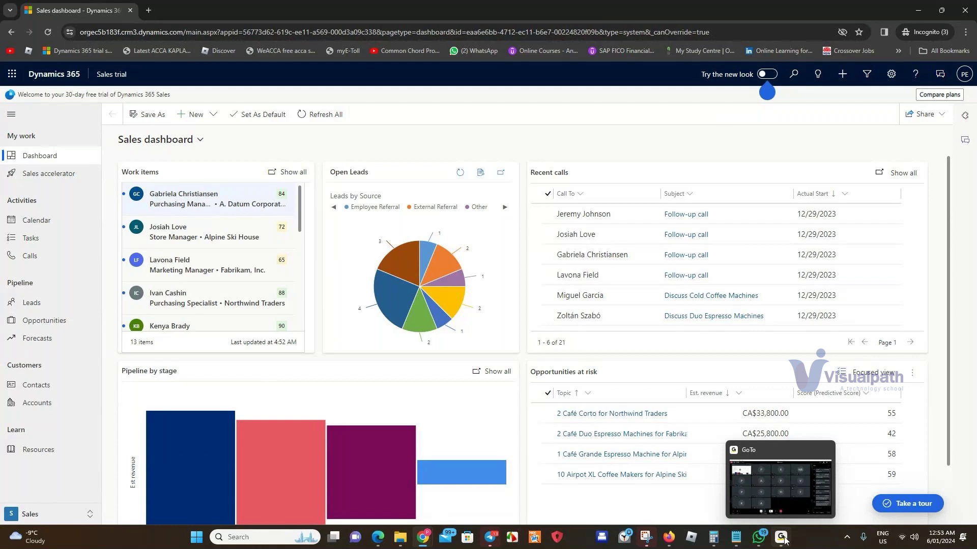
click(783, 539)
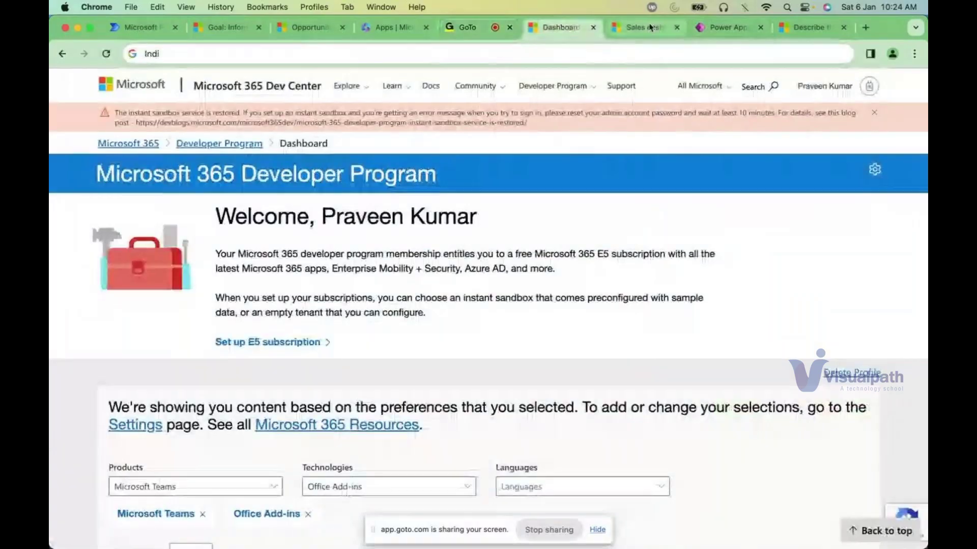
click(650, 27)
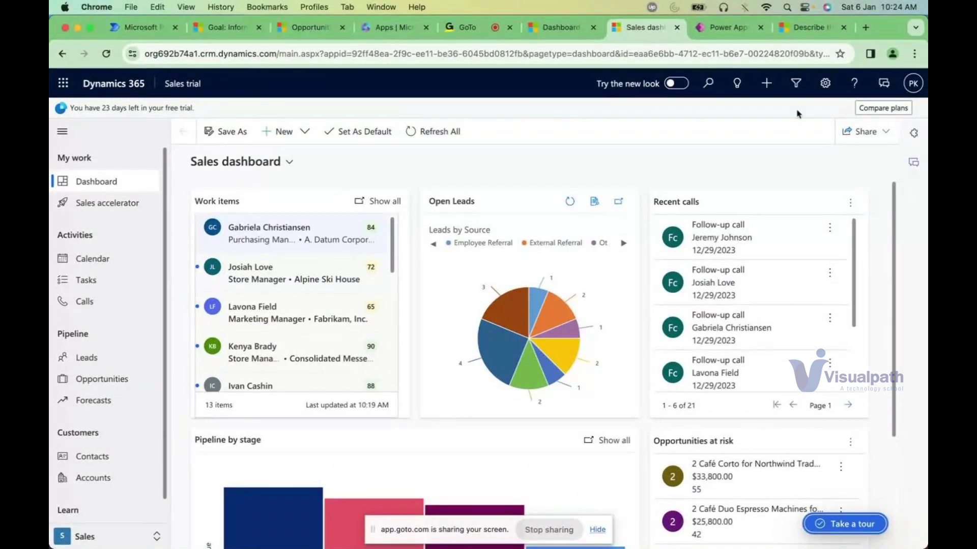
Browse the published apps available from Sales trial and open the Sales Hub app
click(183, 84)
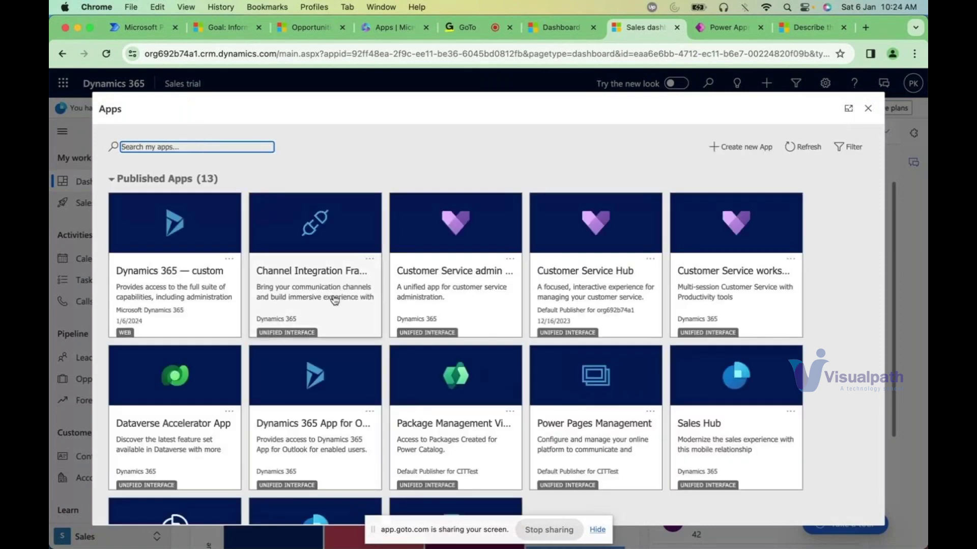
scroll(334, 306, down, 3)
scroll(343, 328, up, 3)
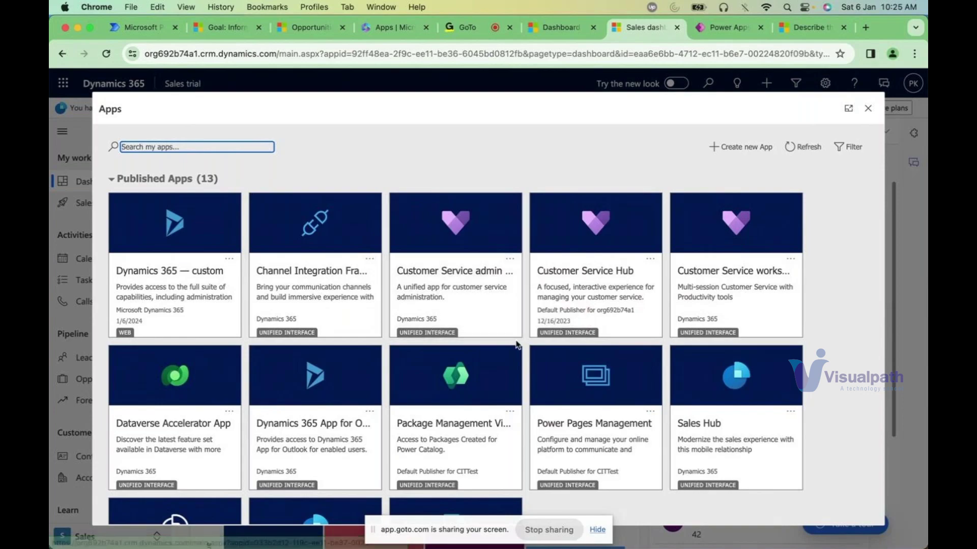
scroll(516, 344, down, 3)
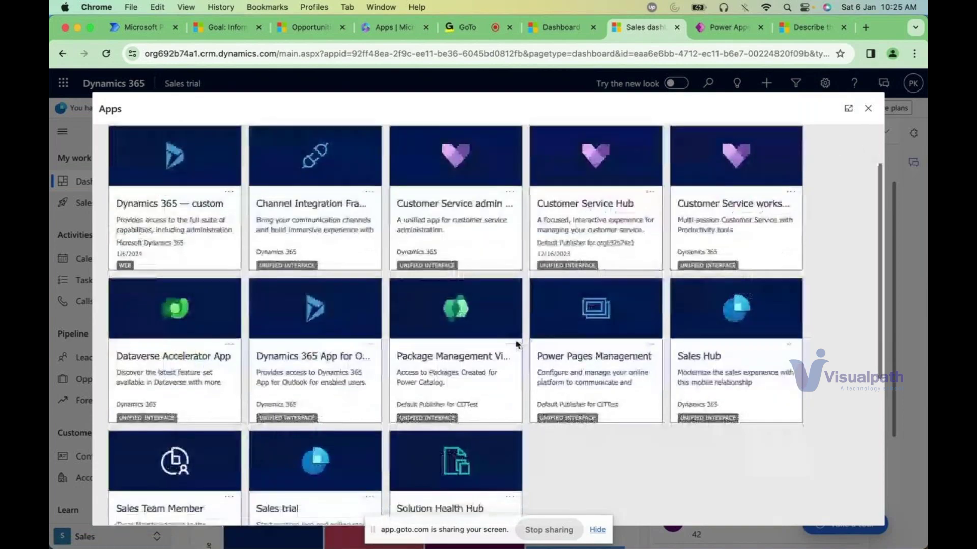
key(Escape)
click(163, 83)
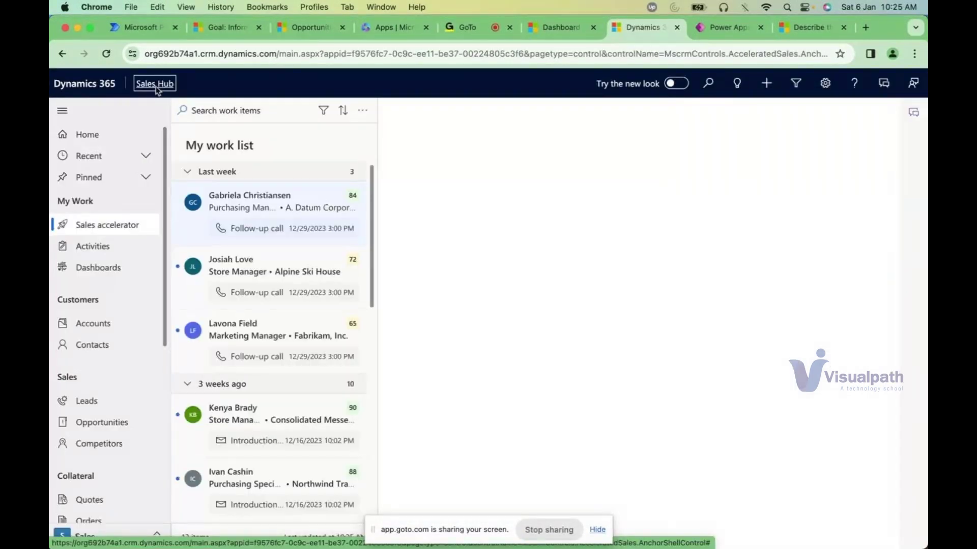
Open the published apps list from Sales Hub, and show the Microsoft Power Platform slide in Keynote
click(155, 84)
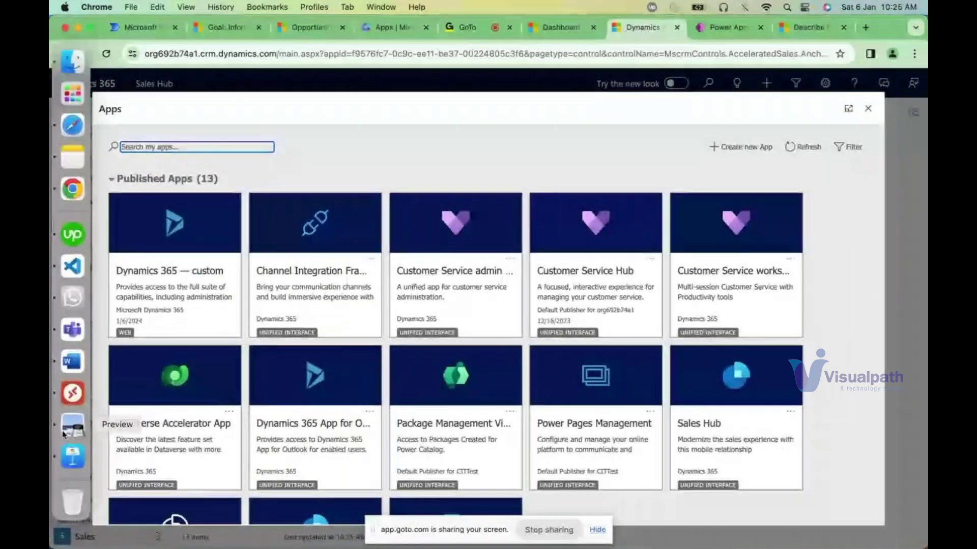
click(68, 461)
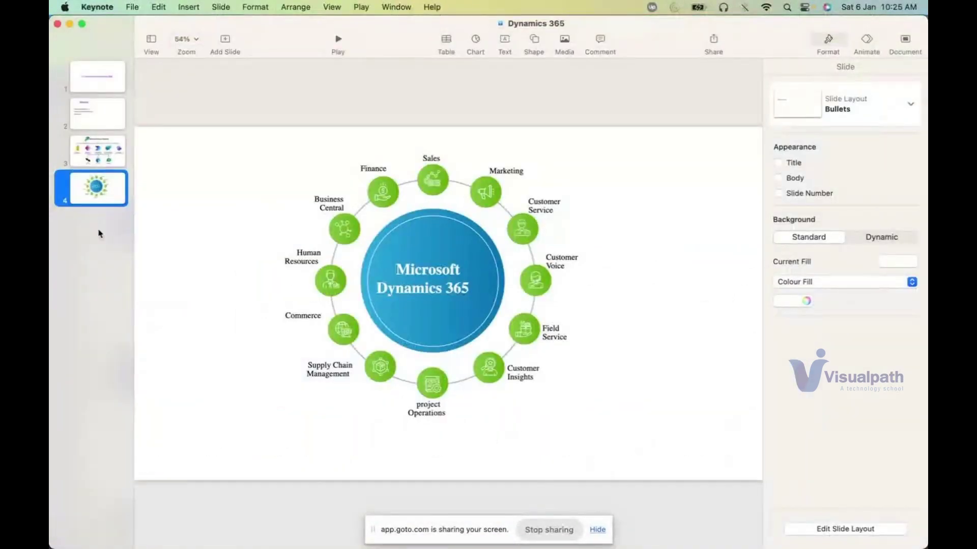
click(97, 151)
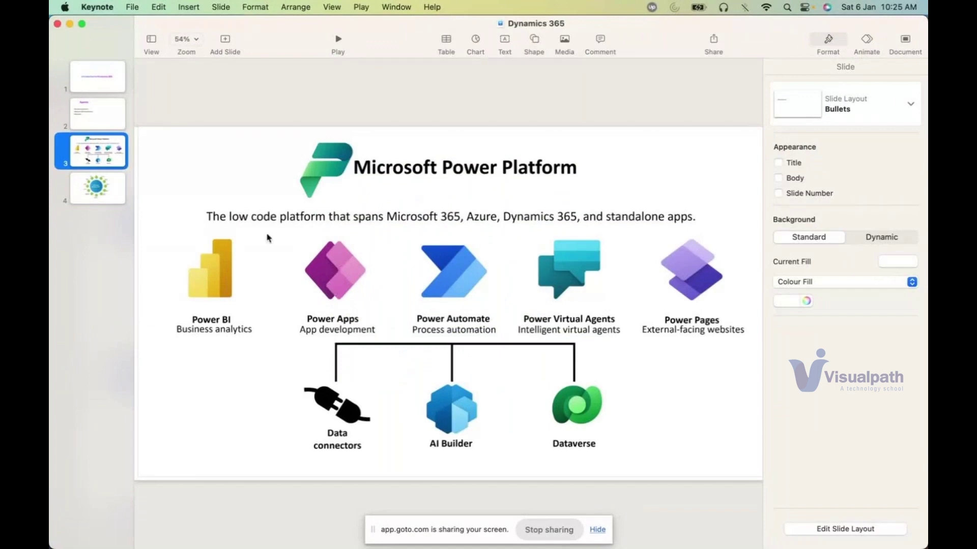
Switch back to Chrome and look through the full list of published Dynamics 365 apps
click(71, 189)
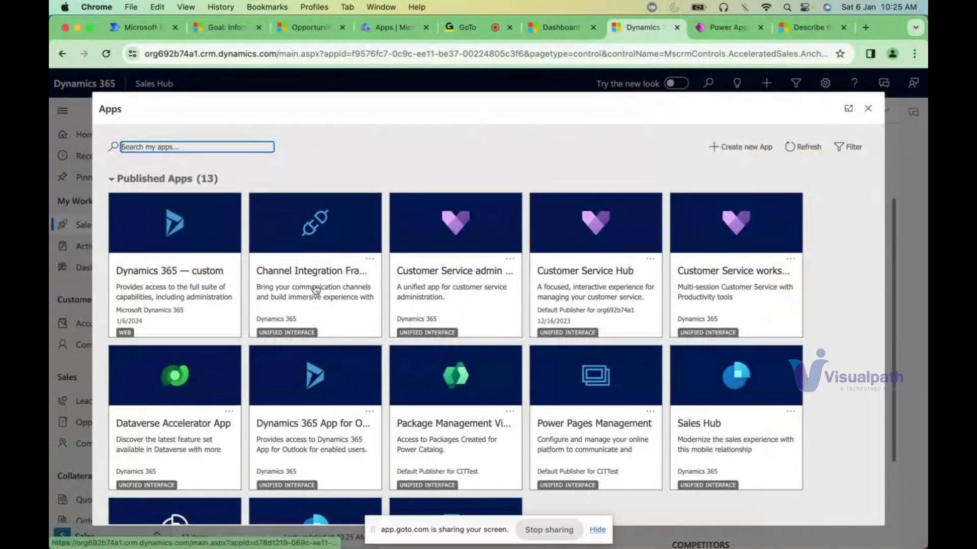
scroll(297, 331, down, 2)
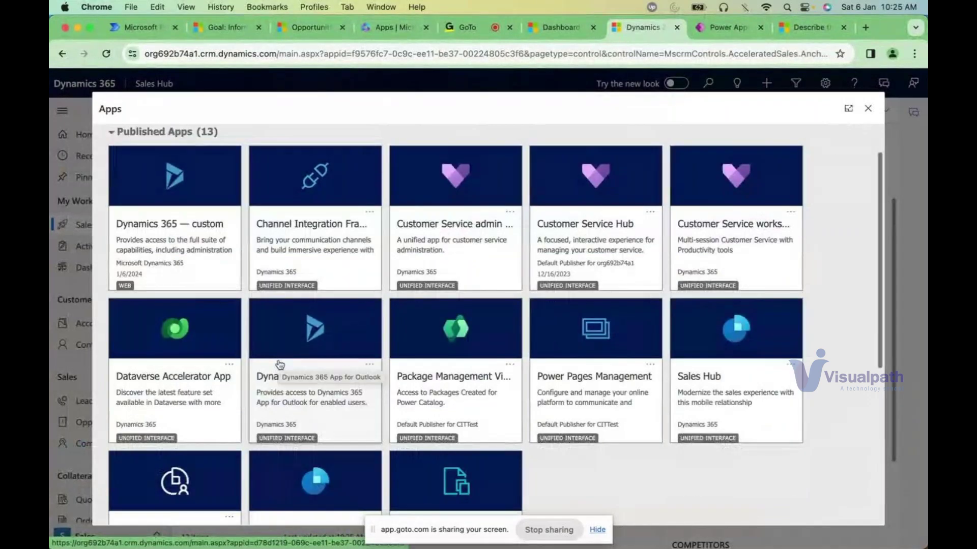
scroll(279, 364, down, 1)
scroll(280, 364, up, 3)
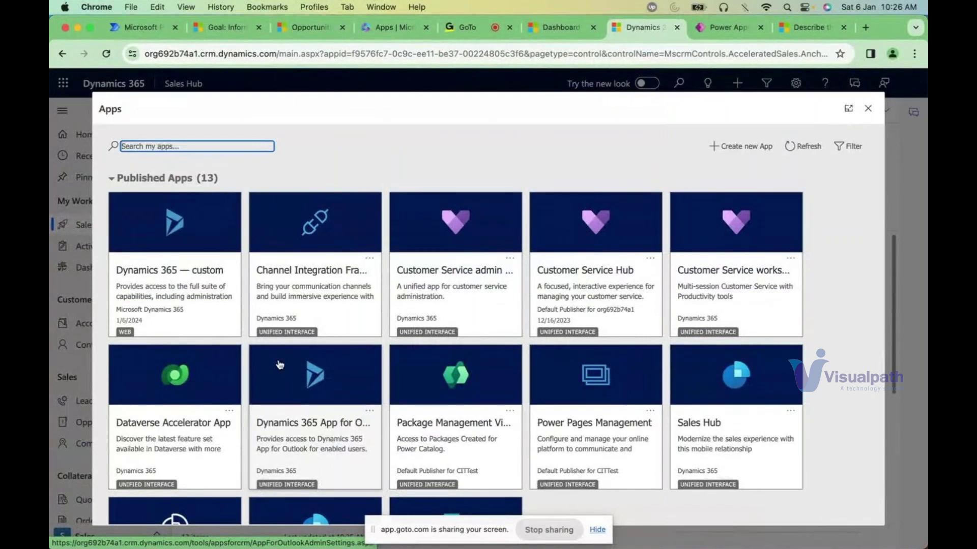
Switch to Keynote and add an empty slide directly after the Microsoft Power Platform slide
mouse_move(55, 367)
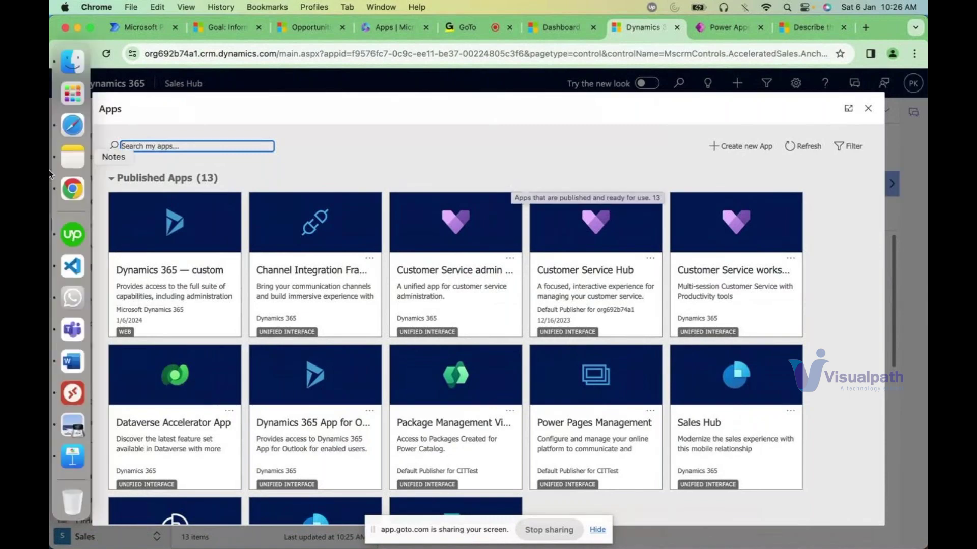
click(73, 456)
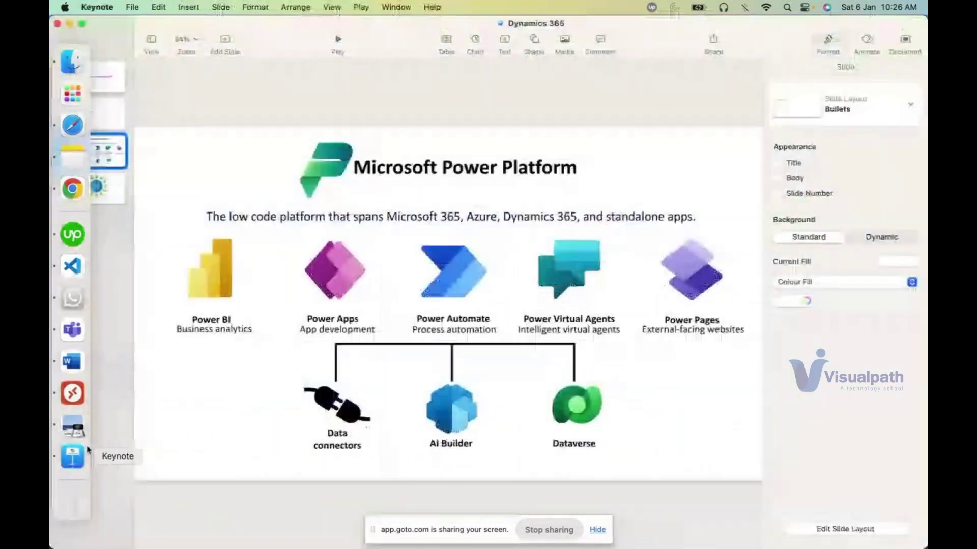
click(225, 39)
click(225, 152)
key(Delete)
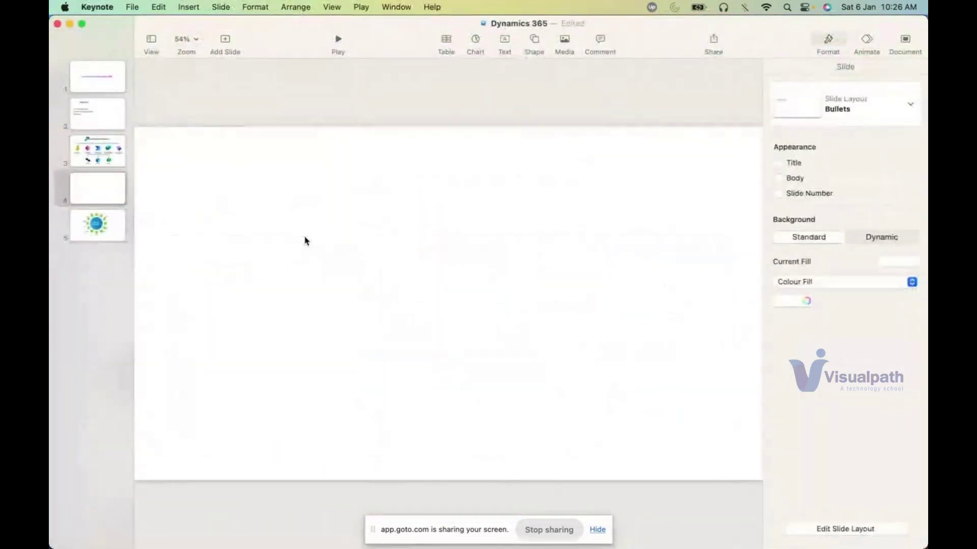
Add a text box to the empty slide with the lines "Model driven apps" and "Canvas apps"
click(505, 39)
text(mopd)
key(BackSpace)
key(BackSpace)
key(BackSpace)
key(BackSpace)
text(Model driven apps)
key(Return)
text(Canvas ap)
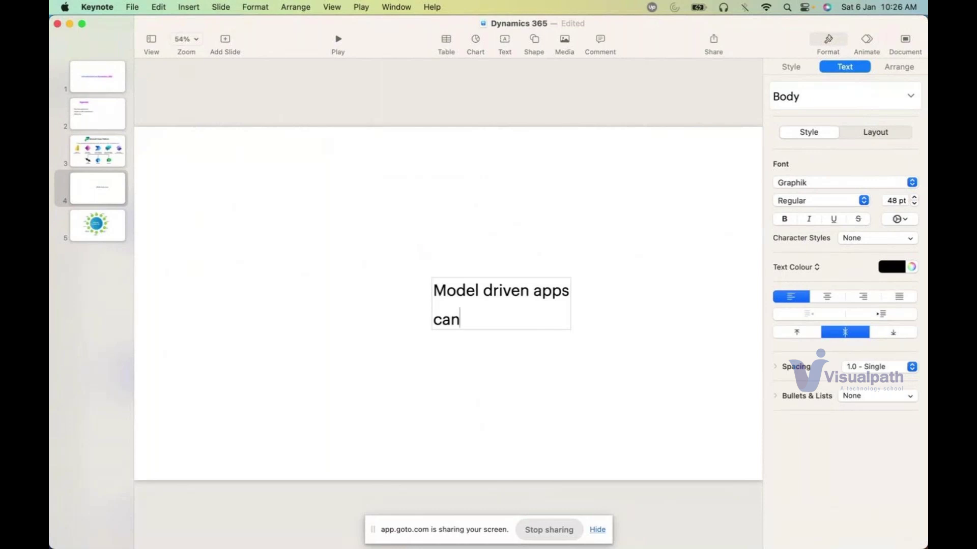
text(ps)
click(375, 225)
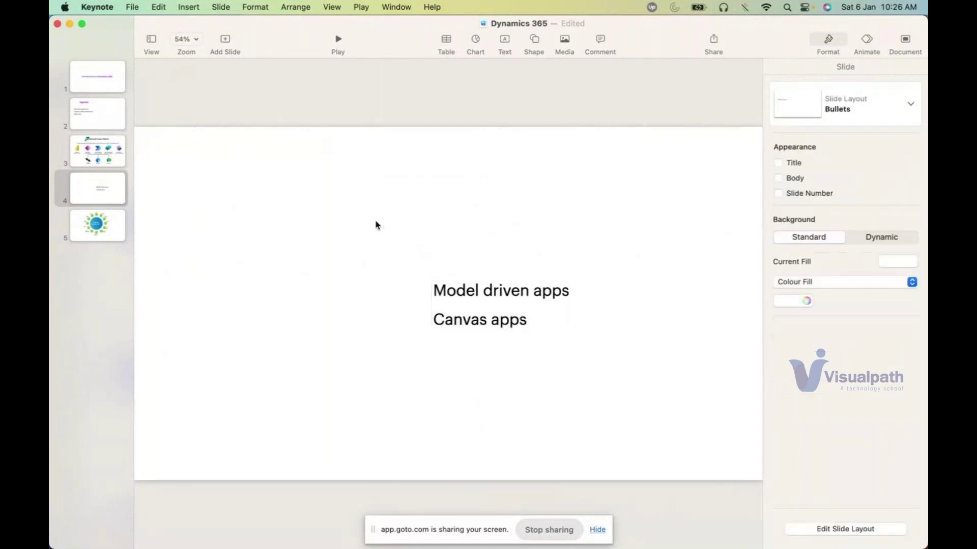
Switch to Chrome and open the Channel Integration Framework app from the published apps
mouse_move(71, 264)
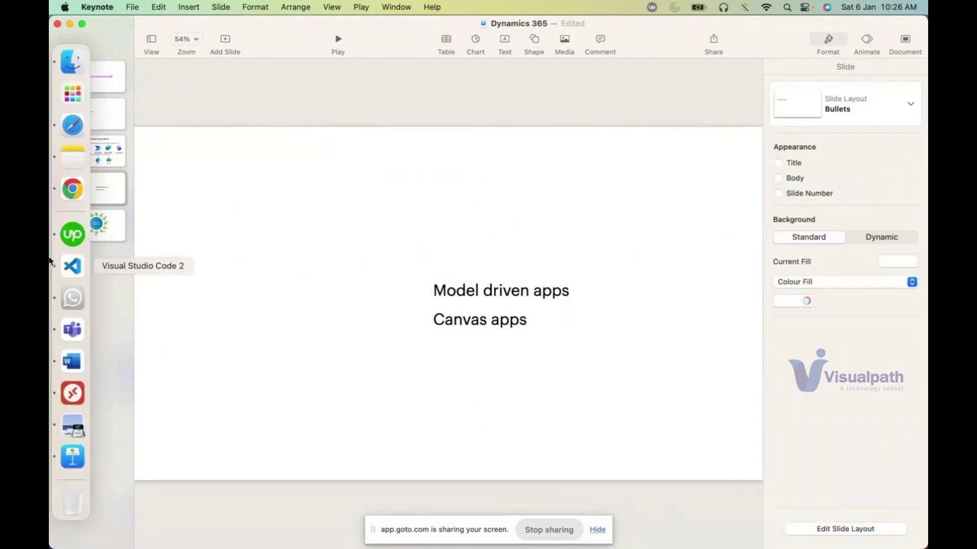
click(73, 189)
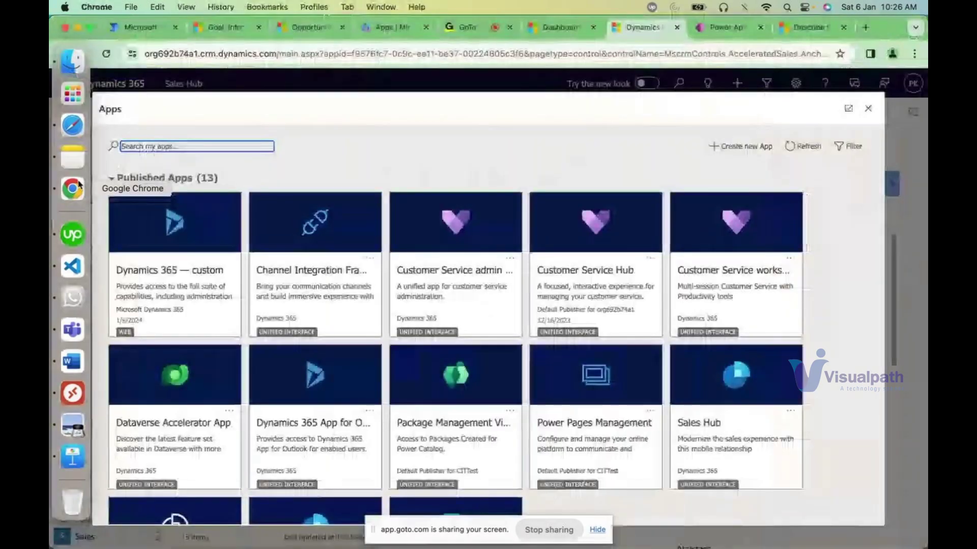
click(307, 297)
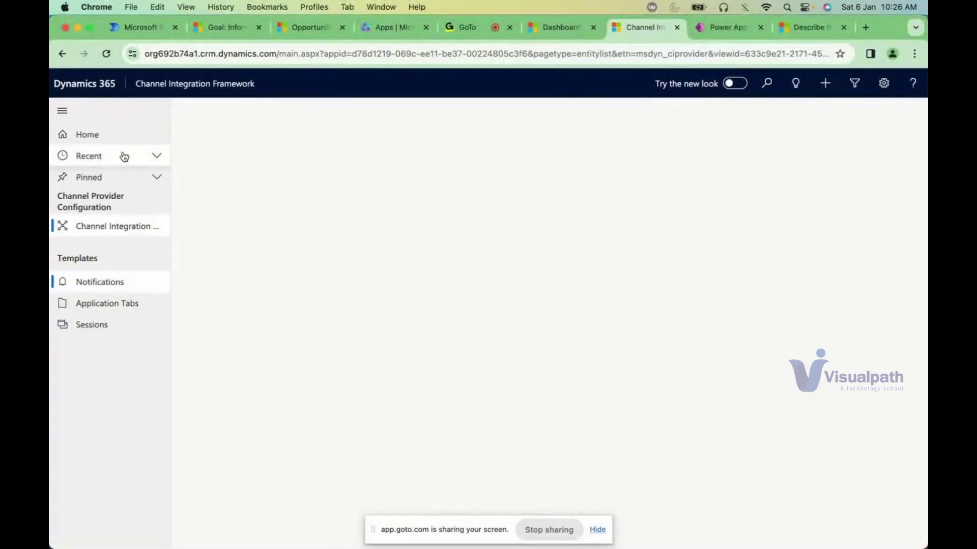
Switch to the Customer Service Hub app and open the A. Datum Corporation account record
click(204, 83)
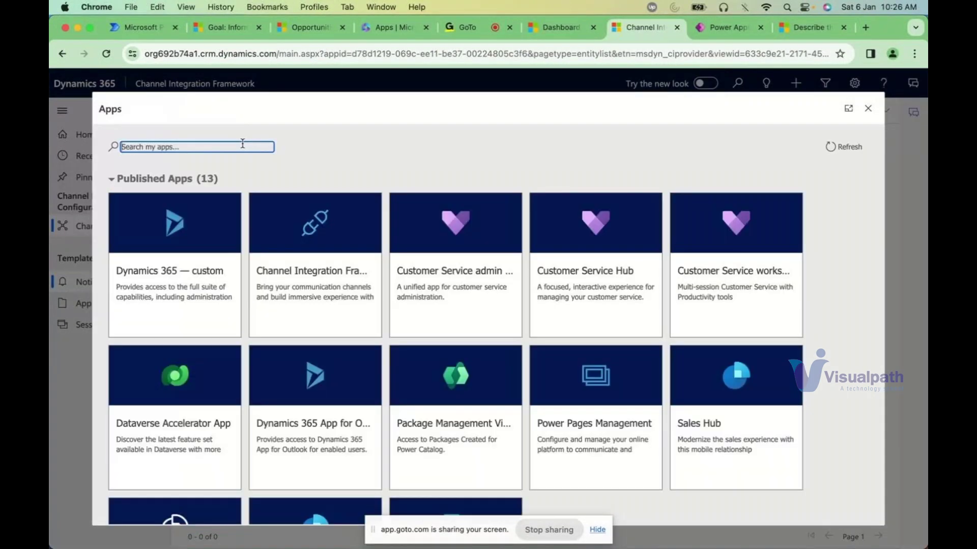
click(612, 304)
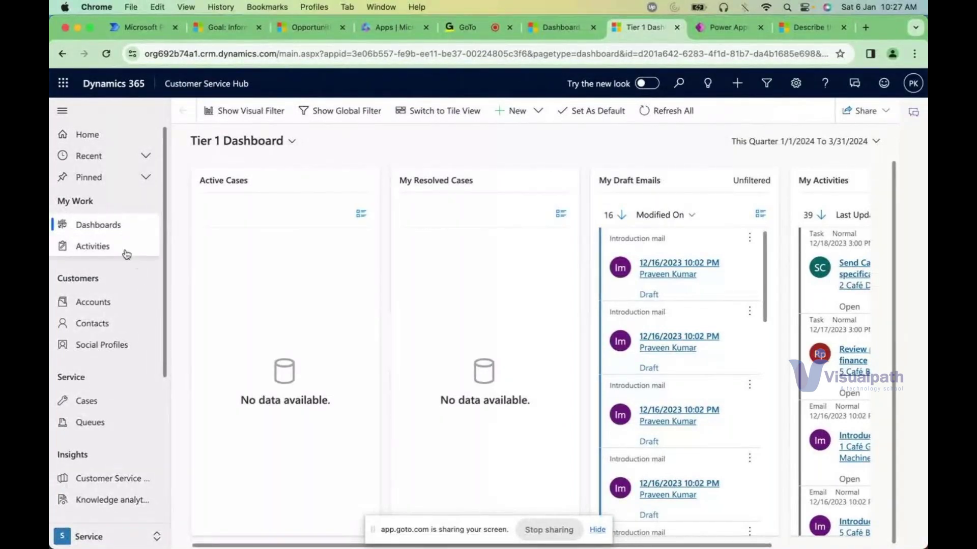
click(98, 303)
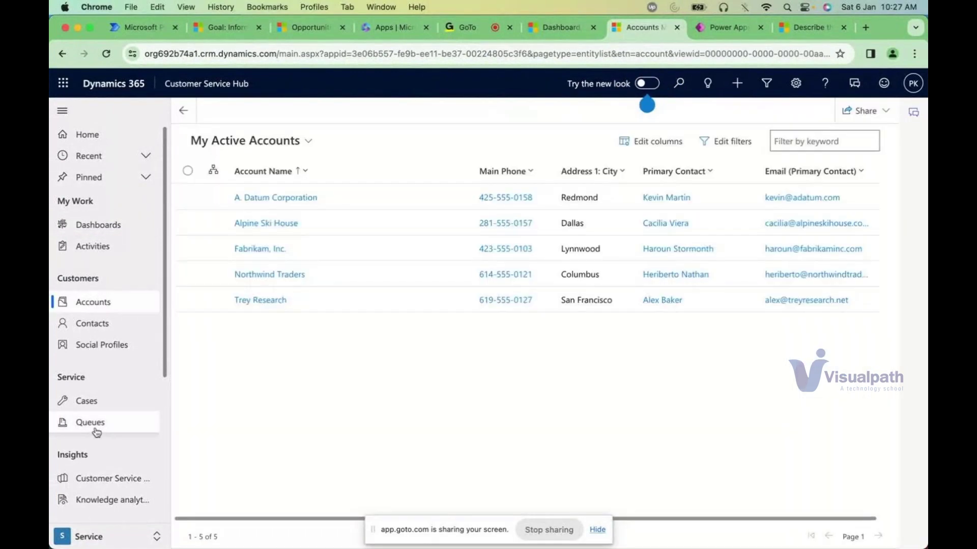
click(277, 199)
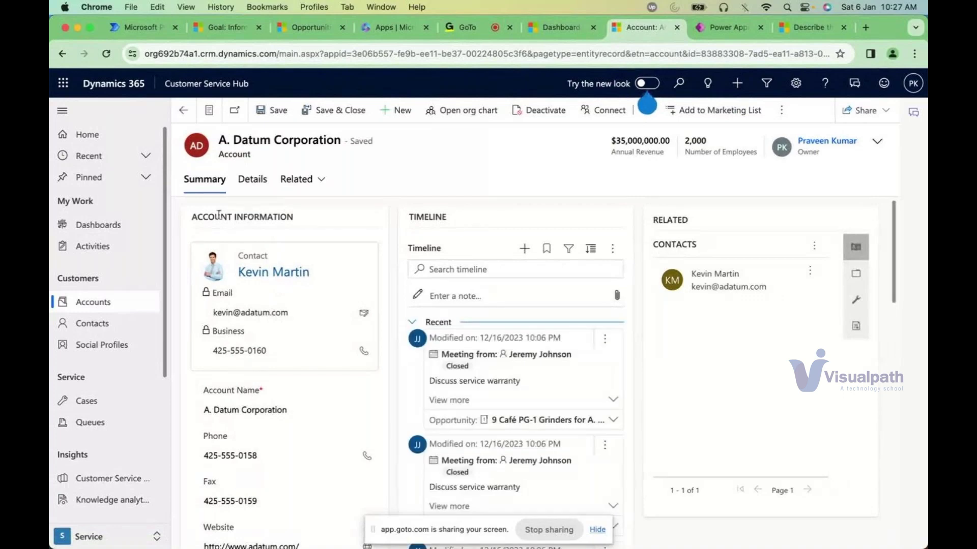
Show the model-driven and canvas apps slide in Keynote, and check the published apps list again in Chrome
mouse_move(51, 340)
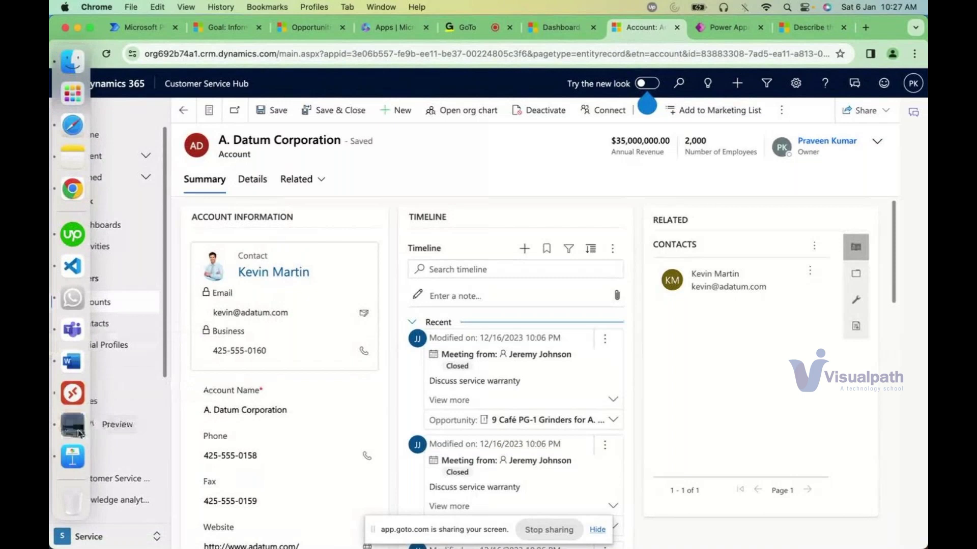
click(71, 459)
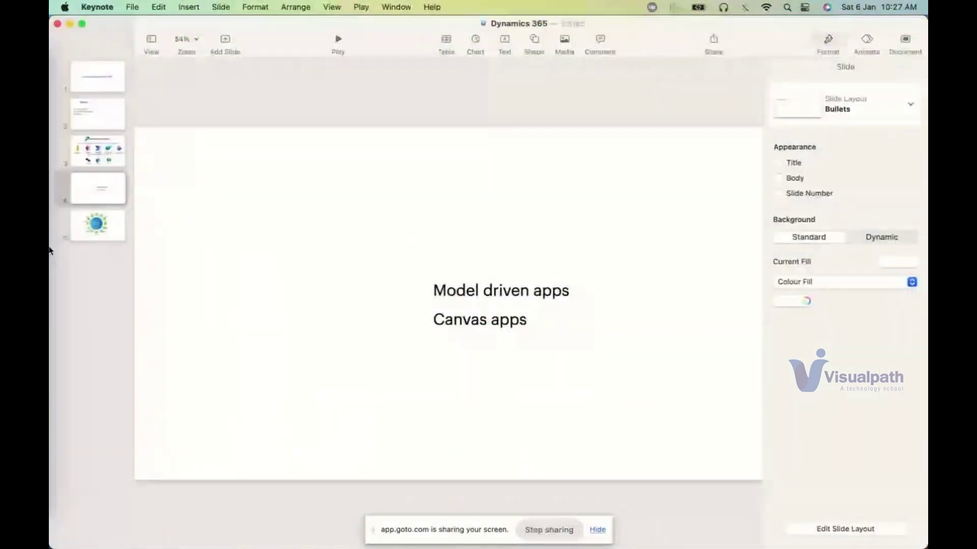
click(72, 191)
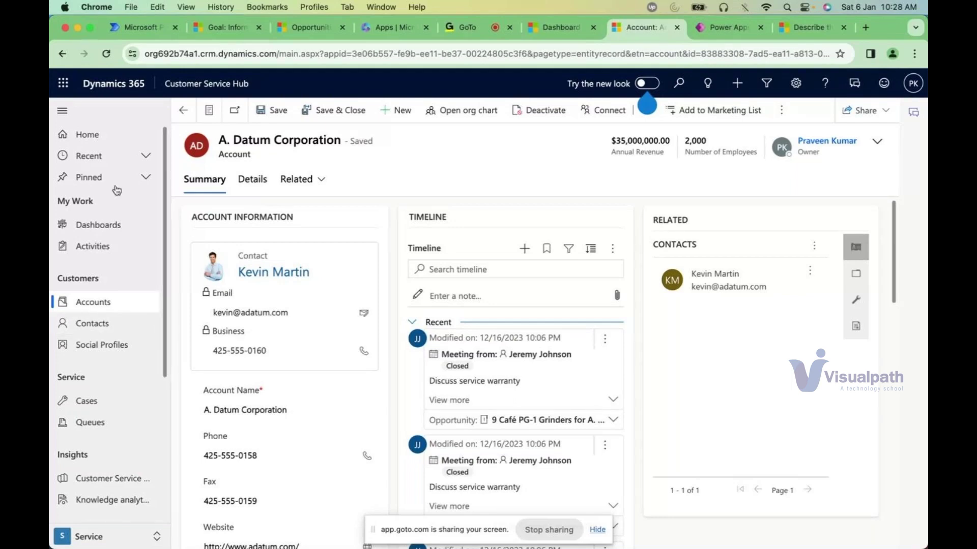
click(216, 84)
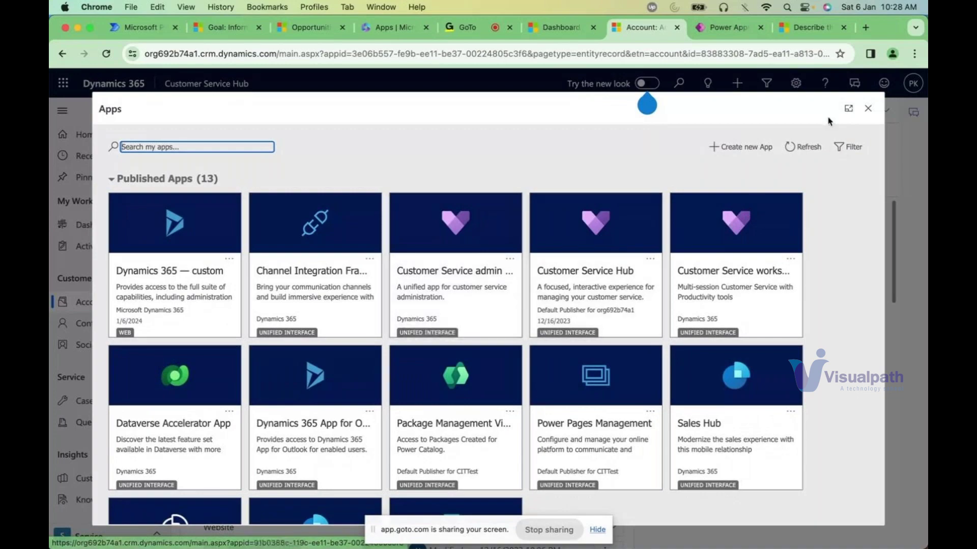
click(866, 110)
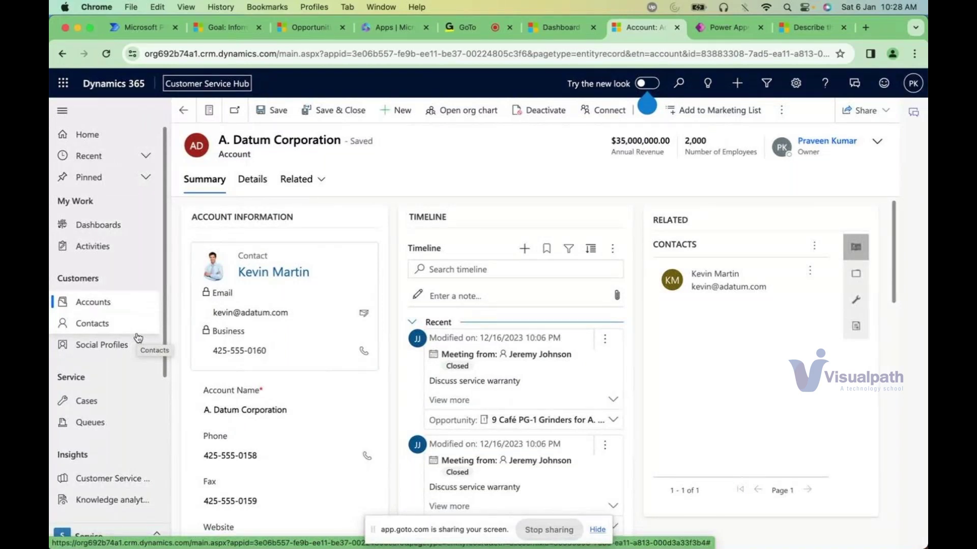
Switch to Preview and review the course outline in Dynamics CRM.pdf
mouse_move(51, 435)
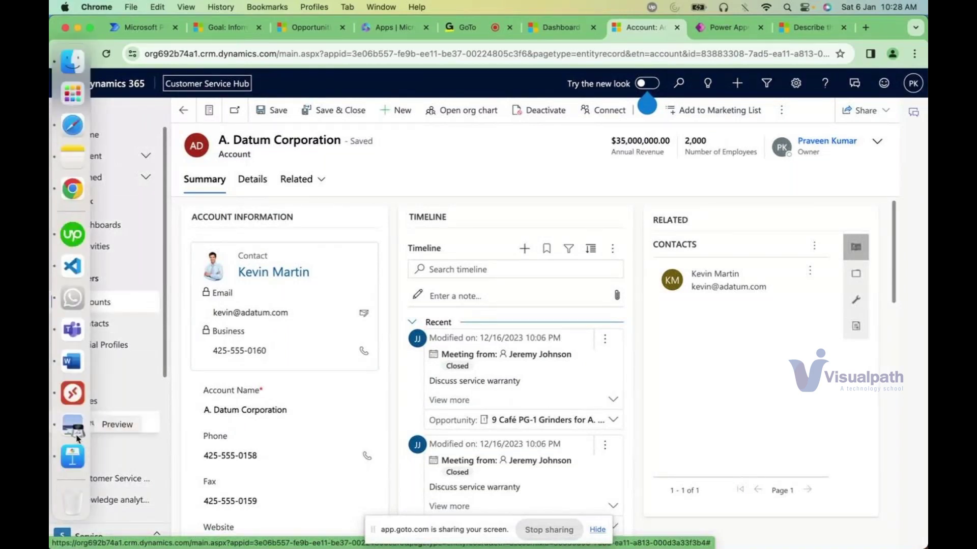
click(76, 436)
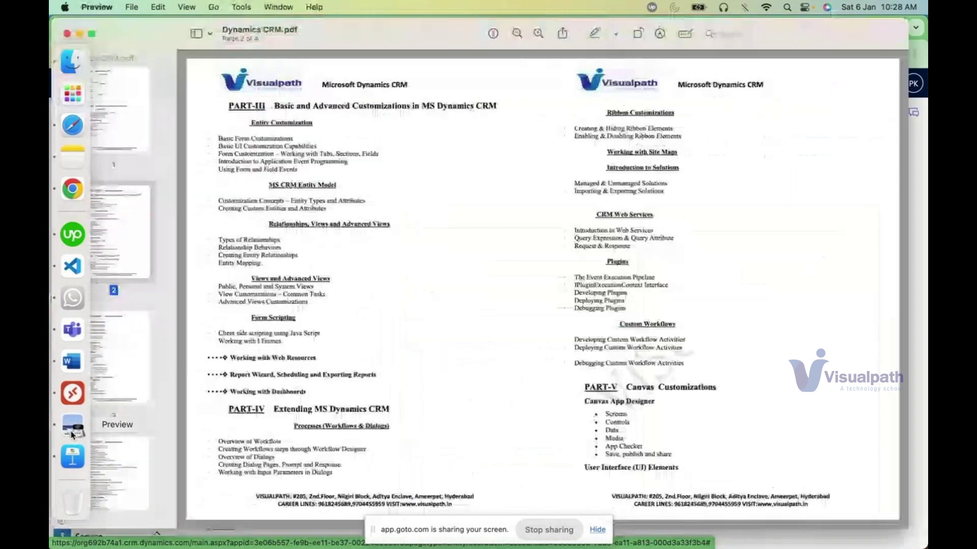
Switch to Keynote and go from the model-driven and canvas apps slide back to the Microsoft Power Platform slide
click(61, 467)
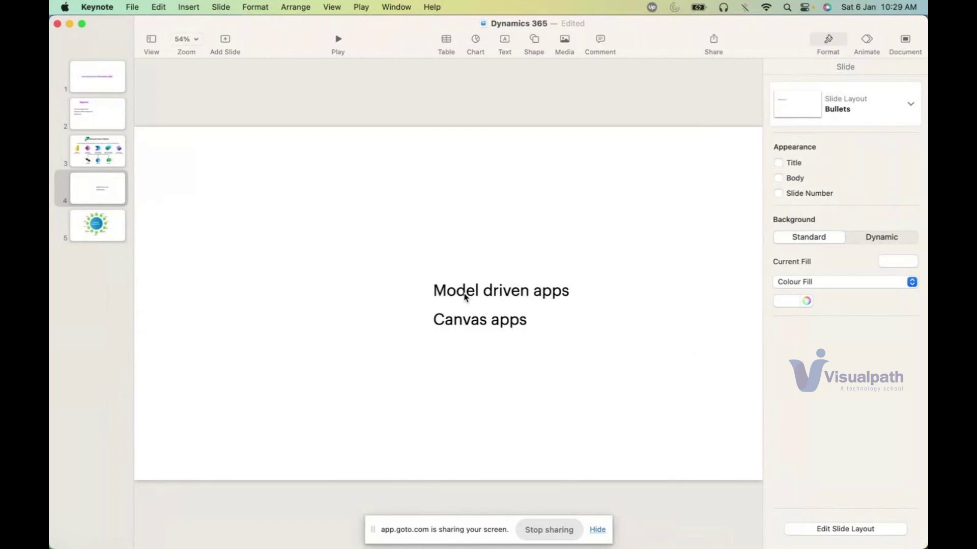
mouse_move(50, 224)
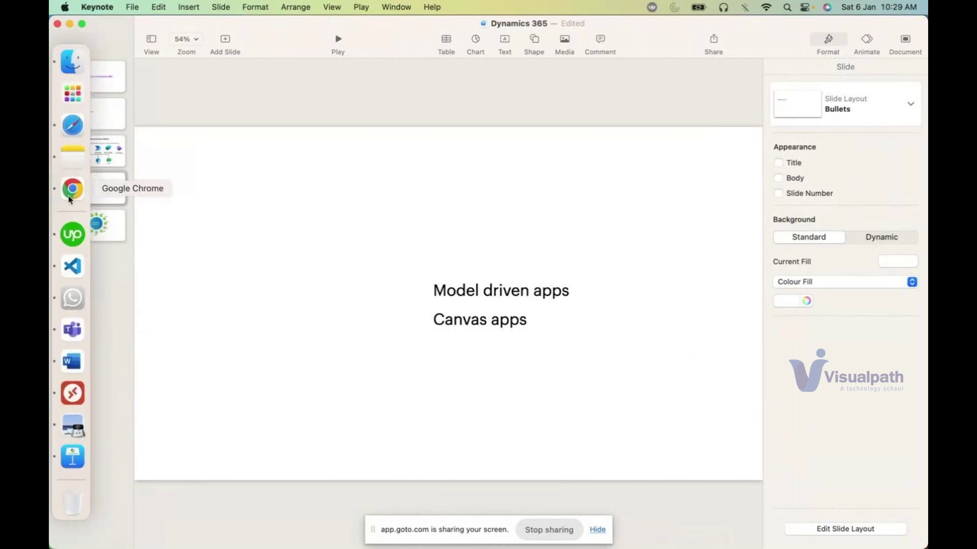
click(113, 178)
click(111, 160)
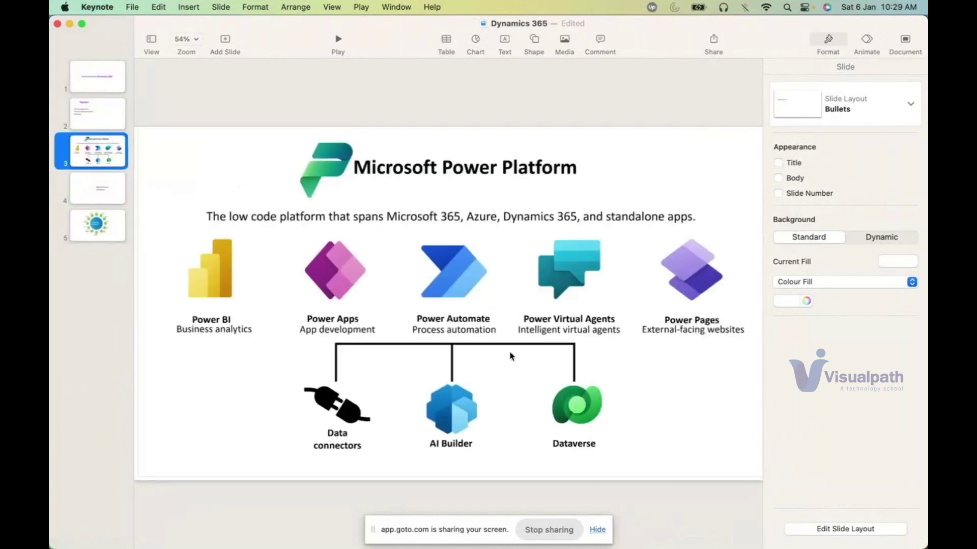
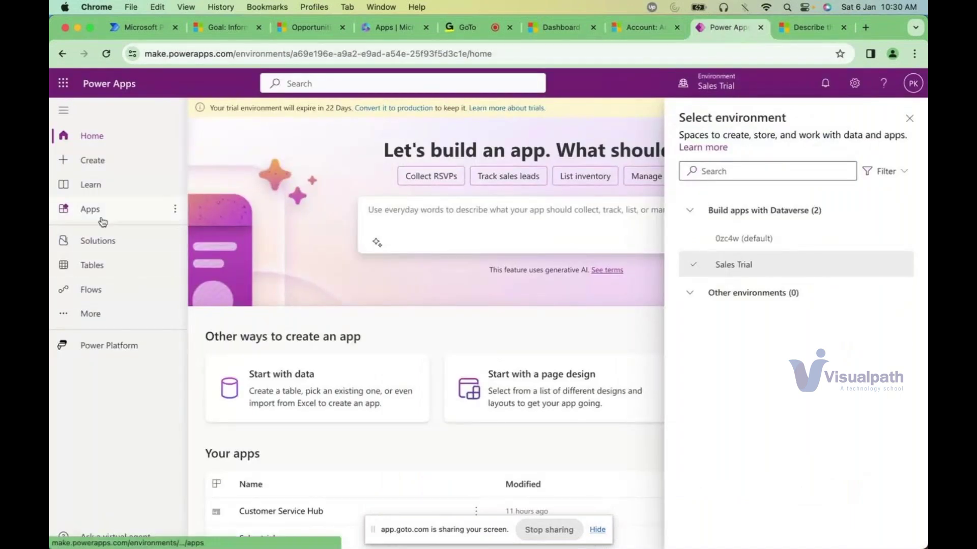
Open the Sales Trial environment's apps list, start a new app with the Start with data option, and review its starting choices
click(101, 219)
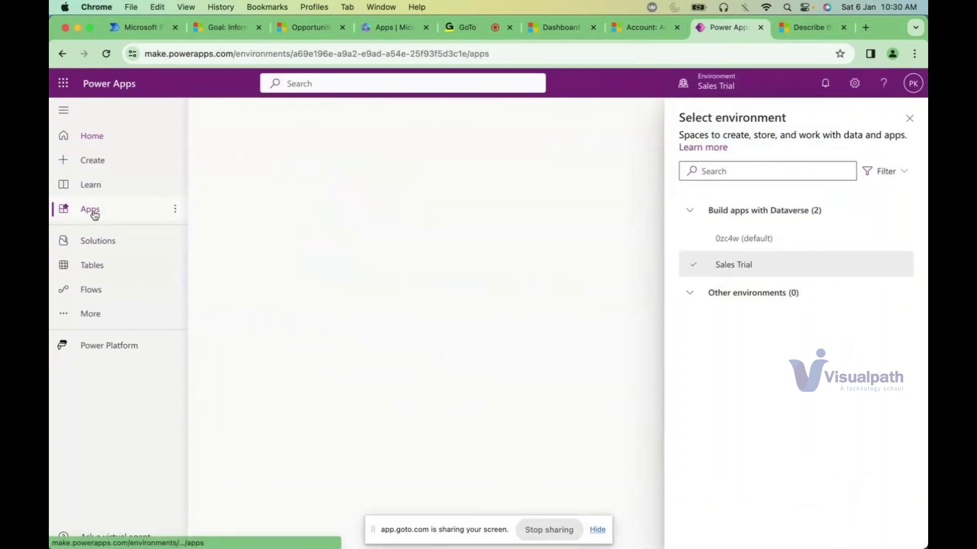
click(910, 120)
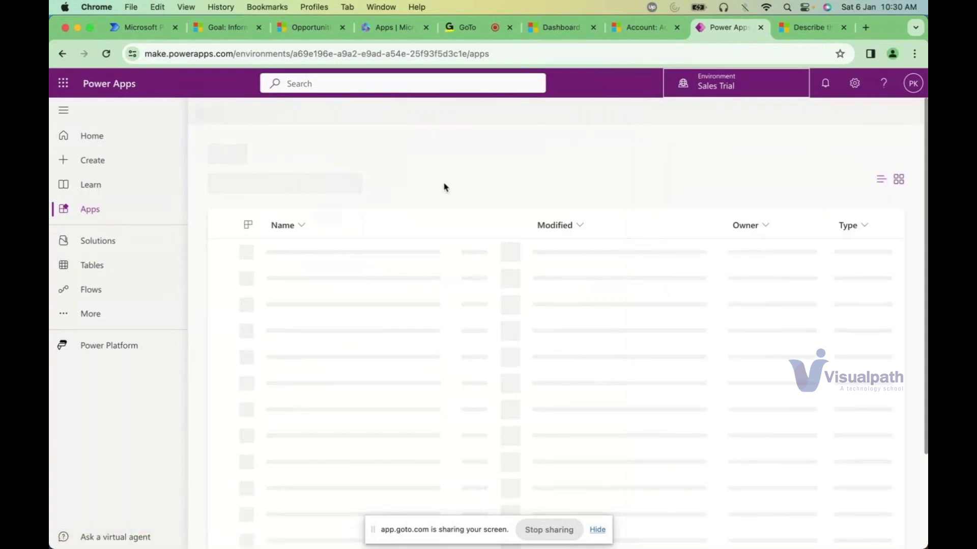
click(244, 112)
click(245, 157)
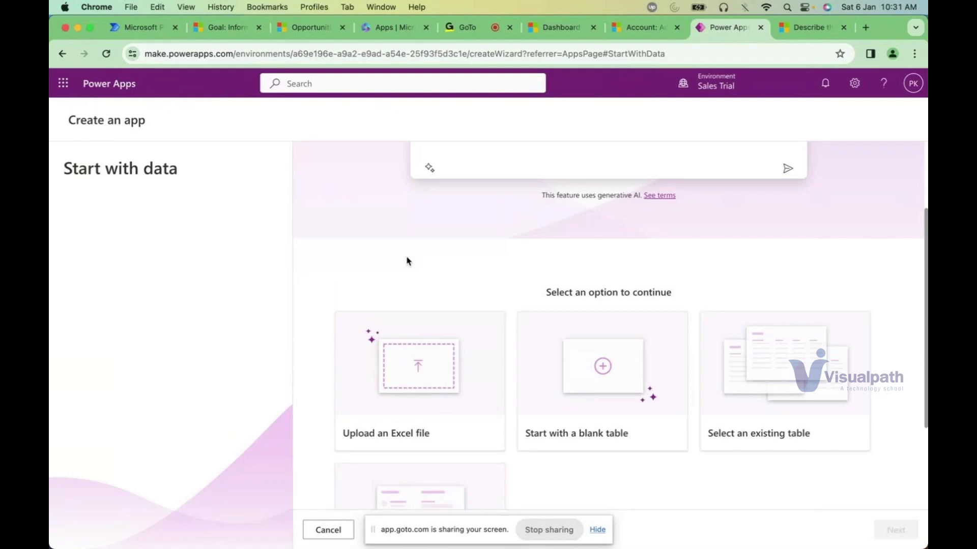
scroll(578, 266, up, 1)
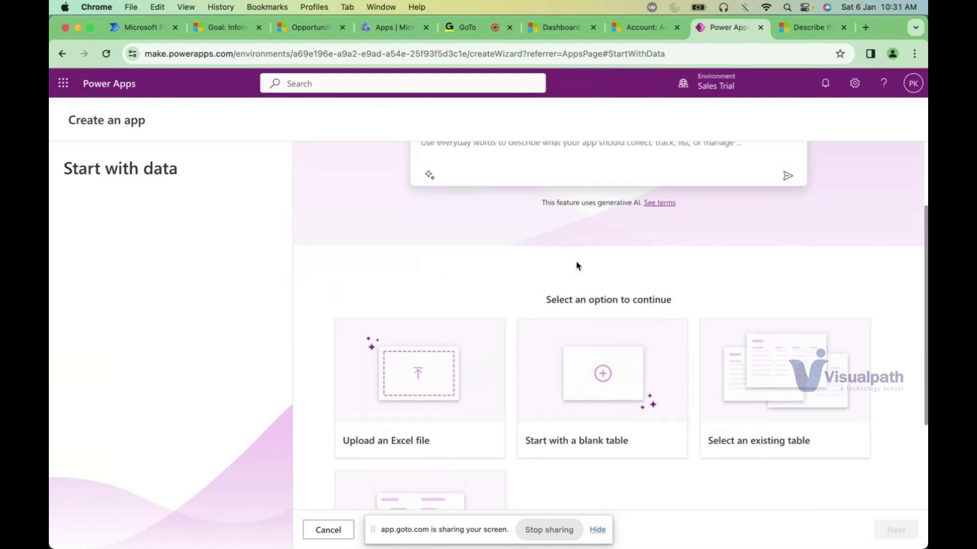
scroll(578, 266, up, 5)
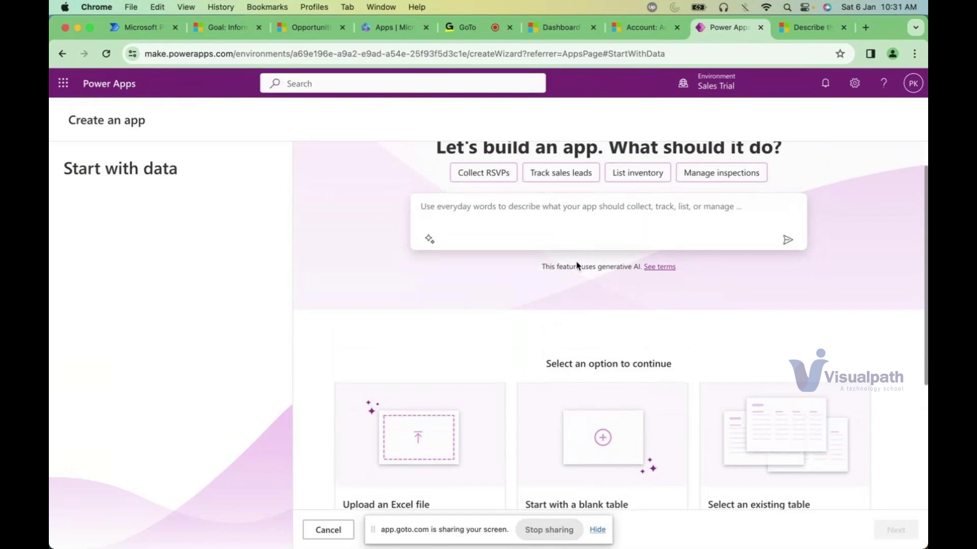
Switch to Keynote to show the Microsoft Power Platform slide, and return to Chrome
mouse_move(51, 187)
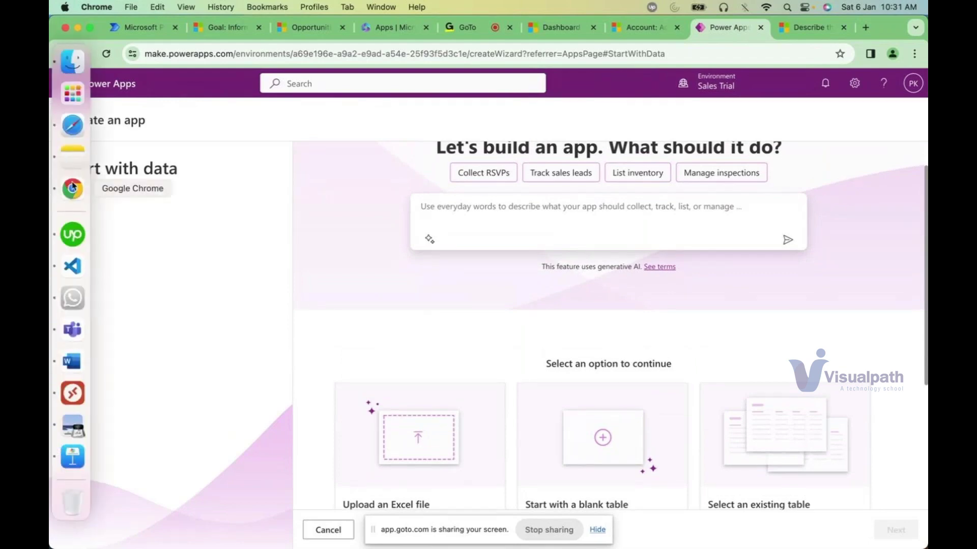
click(75, 455)
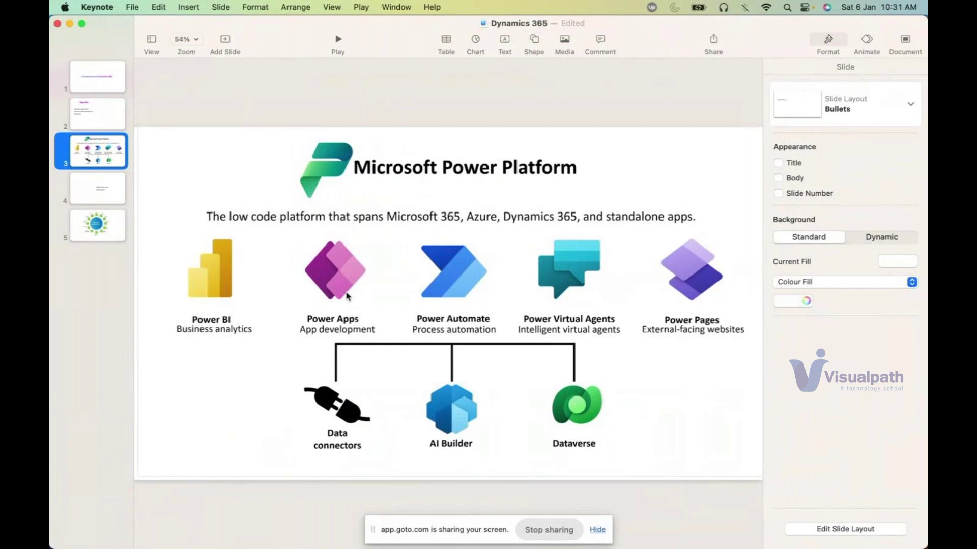
click(73, 190)
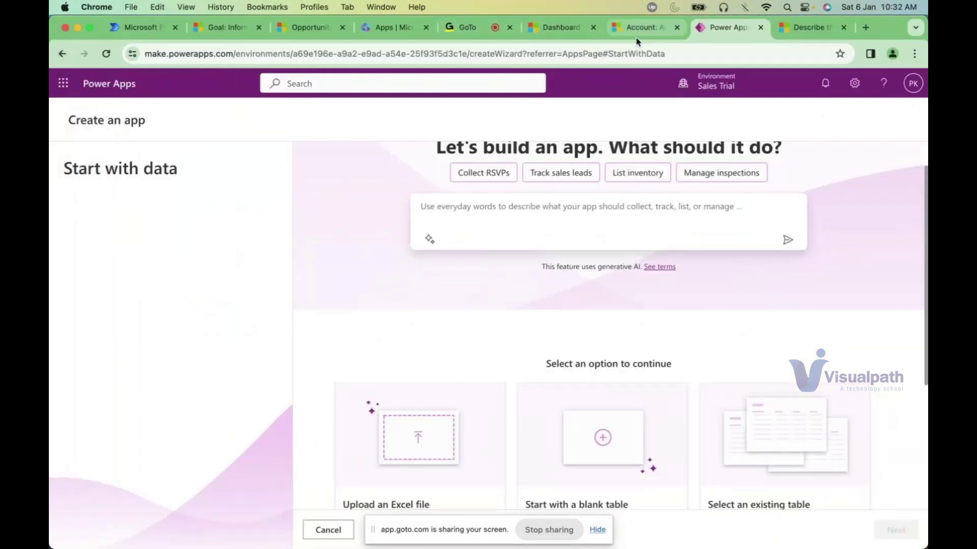
Review the published apps from the Customer Service Hub, and close the apps list to get back to the A. Datum Corporation account
click(642, 29)
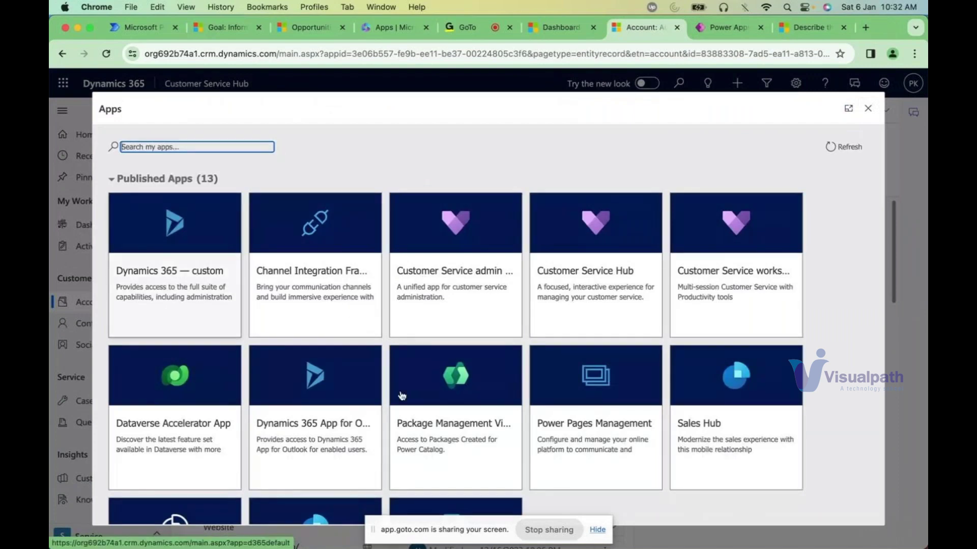
scroll(400, 396, down, 2)
scroll(401, 395, down, 1)
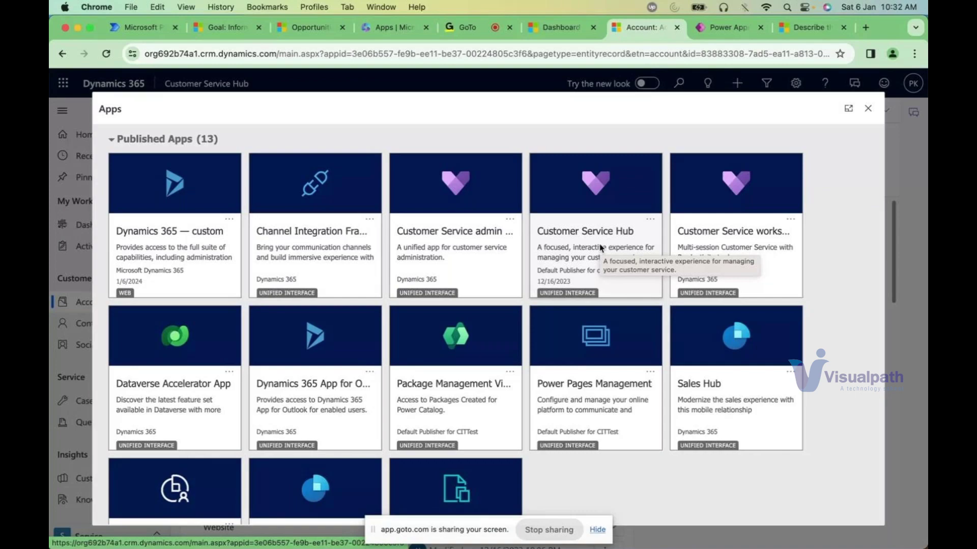
click(866, 108)
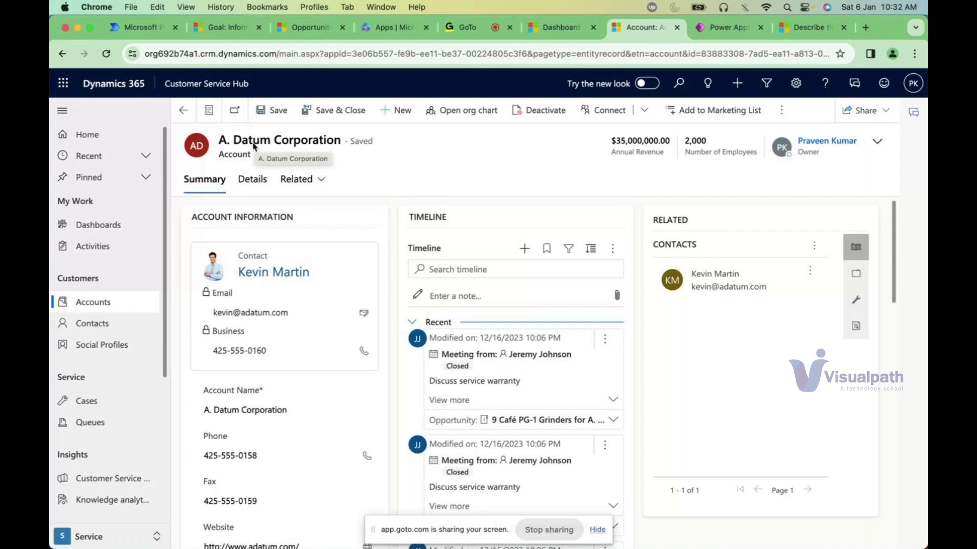
Check the GoTo meeting and its chat, and return to the A. Datum Corporation account record
mouse_move(51, 322)
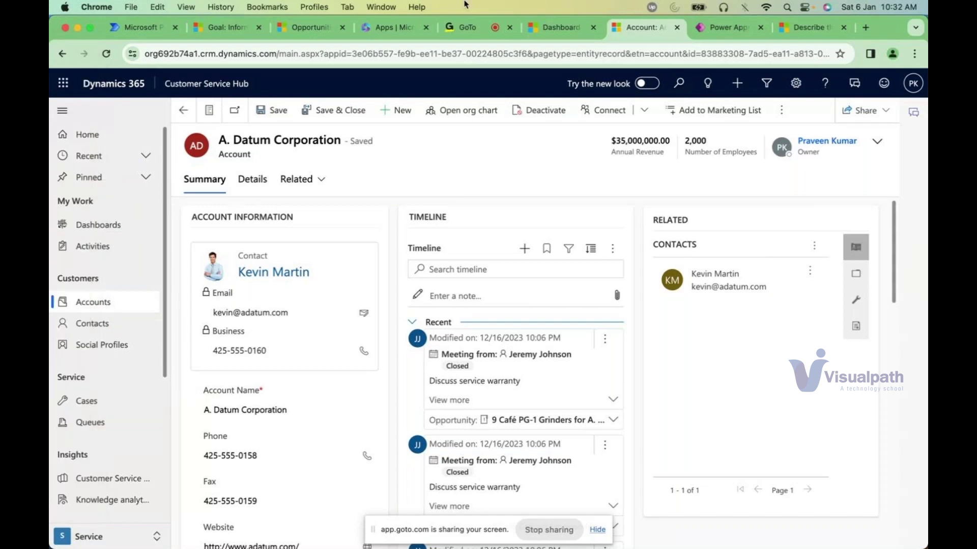
click(467, 30)
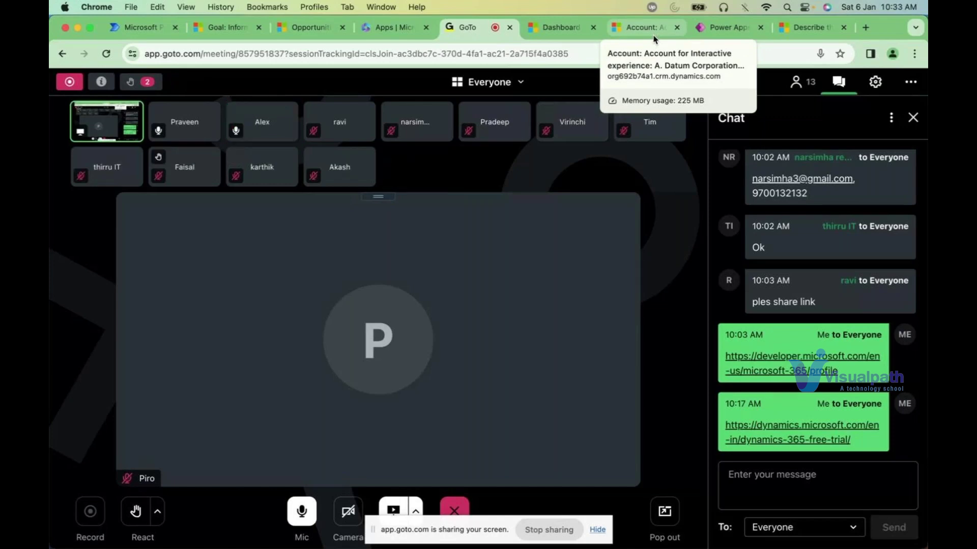
click(654, 37)
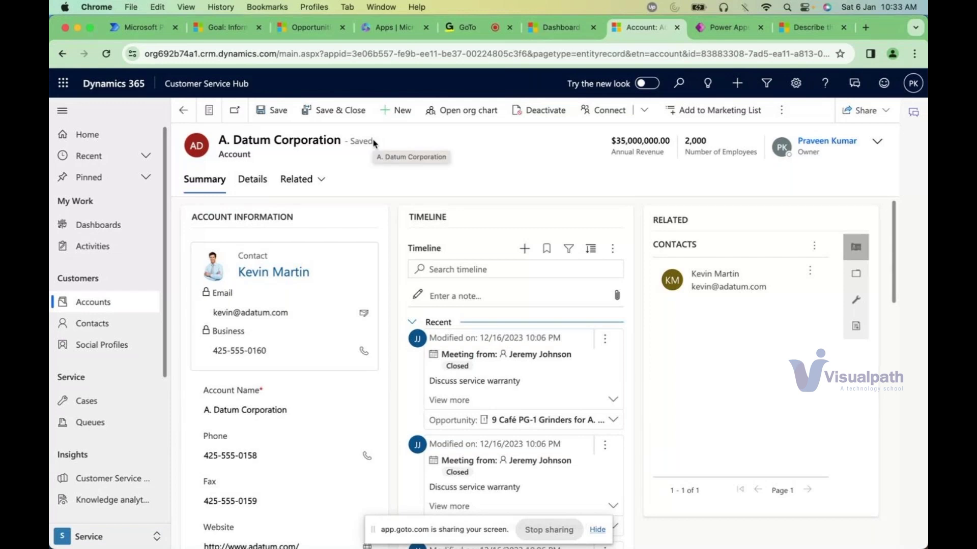
Show the Power Platform slide in Keynote again, and go back to the account record in Chrome
key(super+Tab)
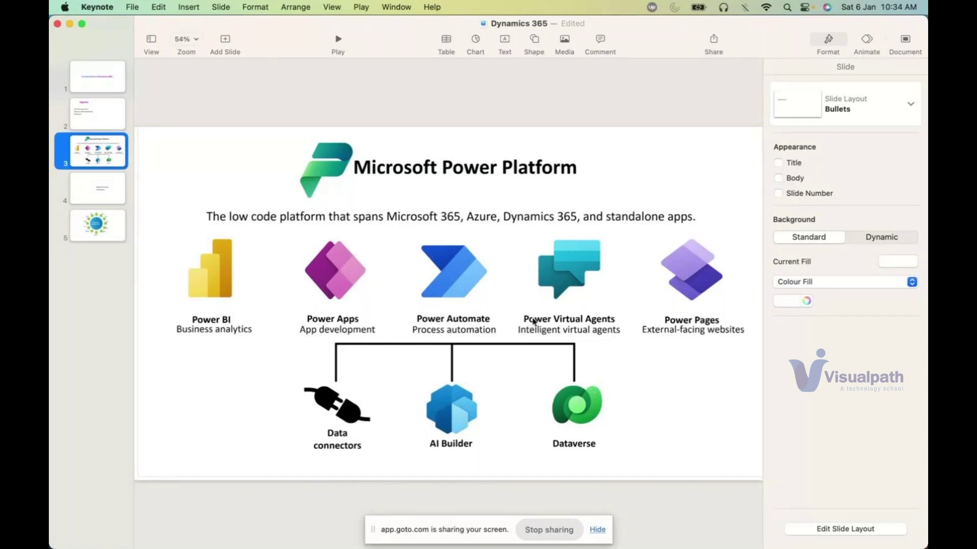
mouse_move(53, 239)
click(70, 193)
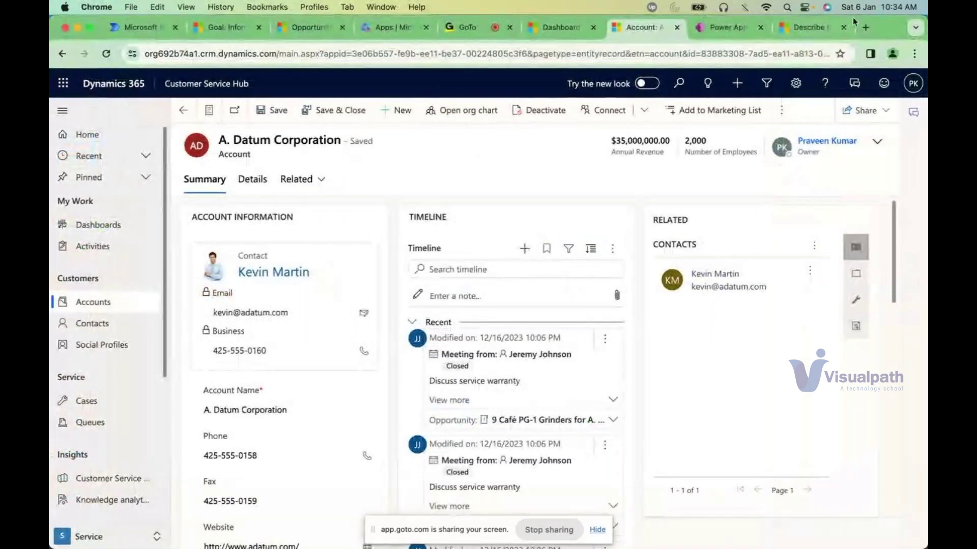
Switch to the Sales trial app's All Opportunities view and review the app's navigation areas
click(803, 30)
click(644, 28)
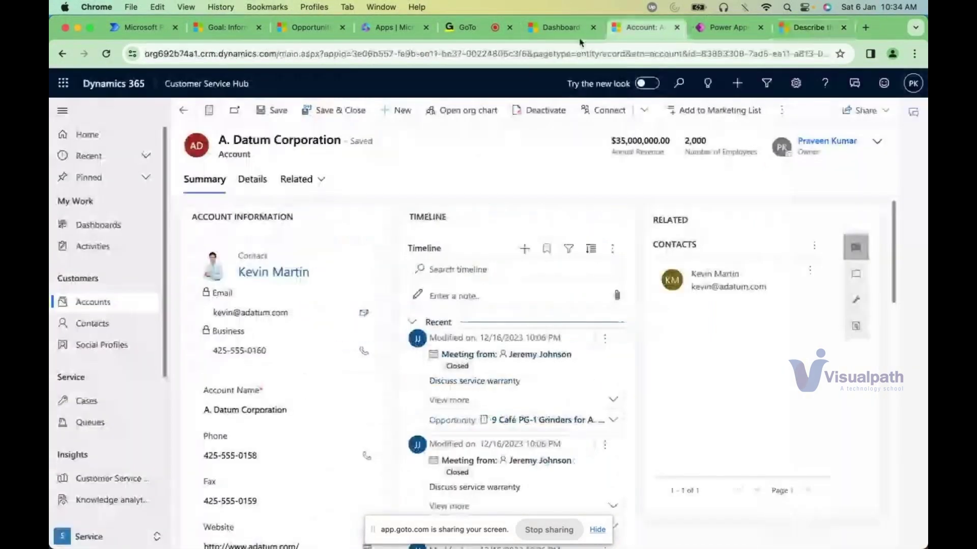
click(556, 33)
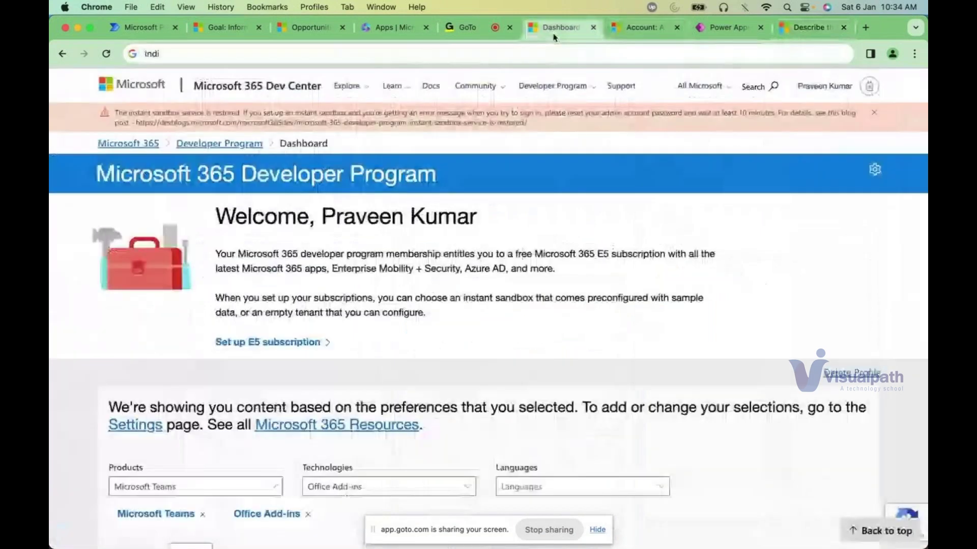
click(306, 28)
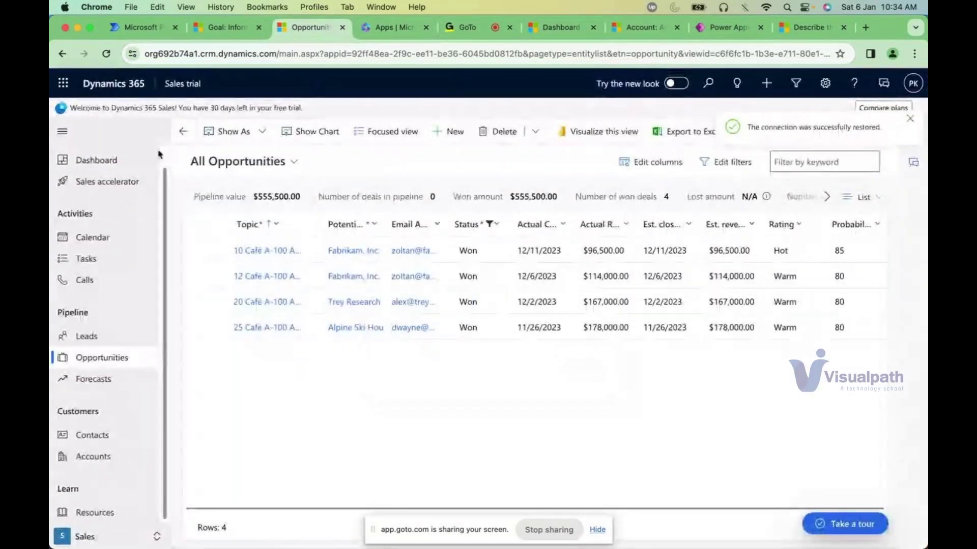
scroll(127, 239, up, 1)
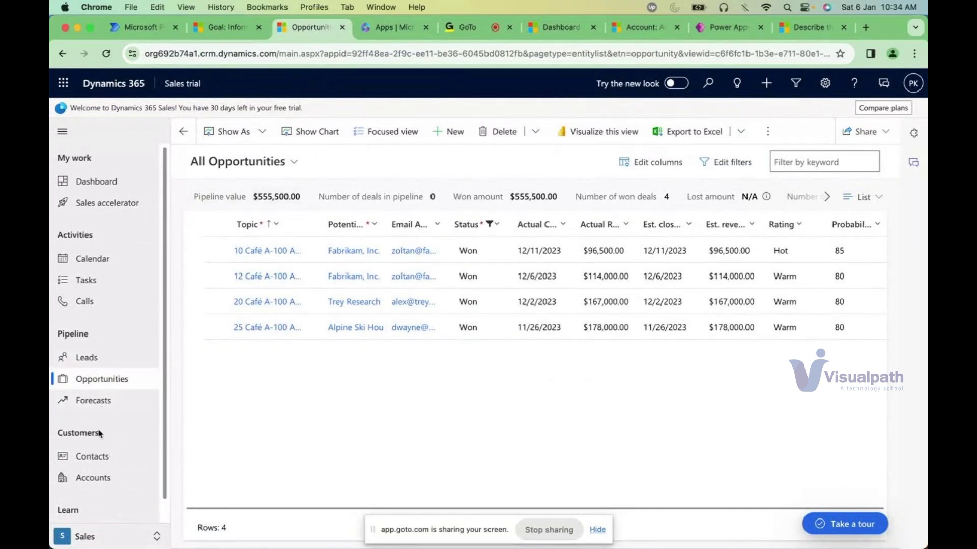
scroll(102, 487, down, 1)
scroll(101, 489, up, 1)
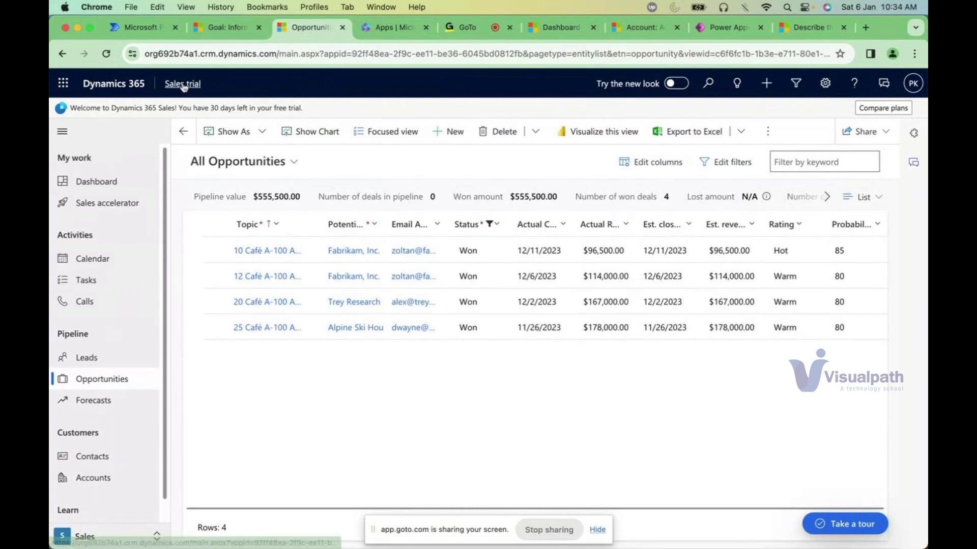
Compare the Customers area in the Customer Service Hub navigation with the Customers area in the Sales trial app
click(633, 30)
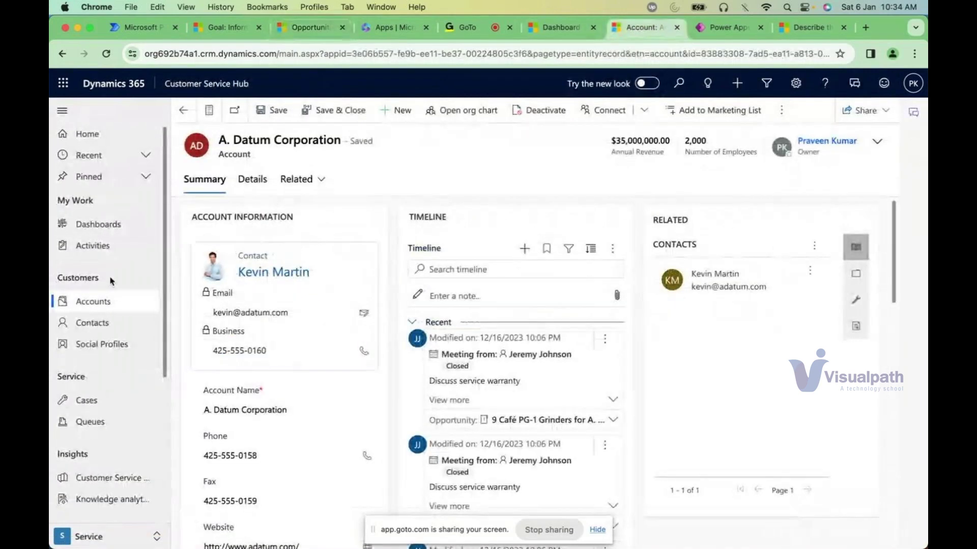
scroll(110, 285, down, 1)
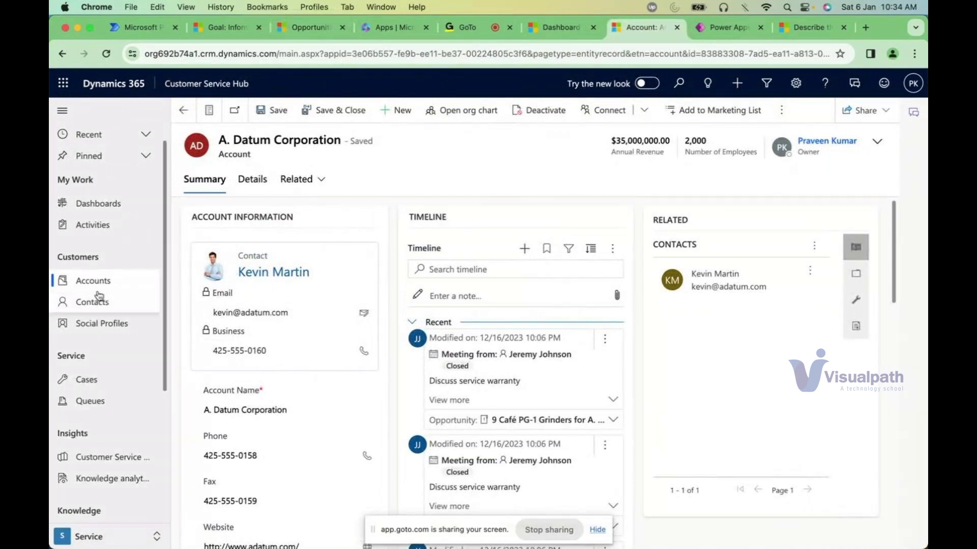
click(325, 36)
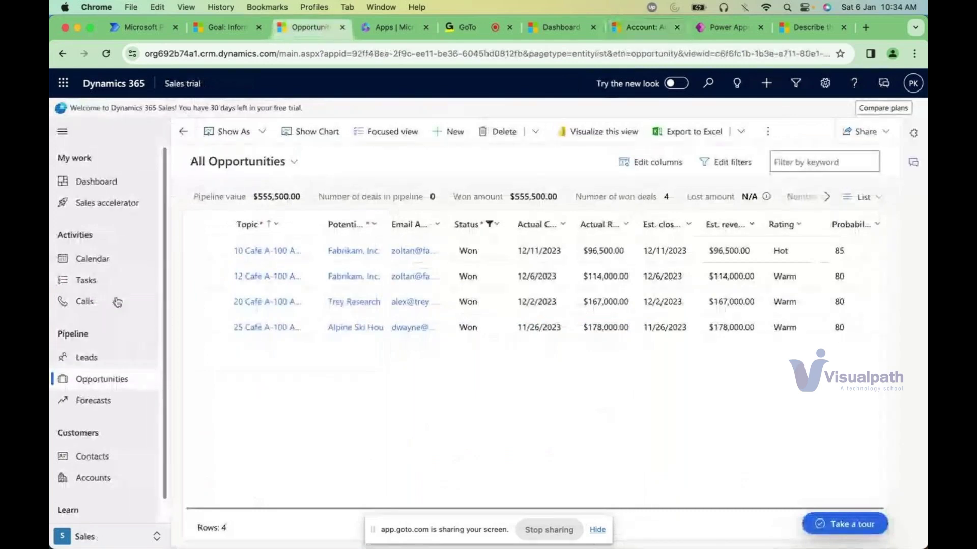
scroll(112, 285, down, 1)
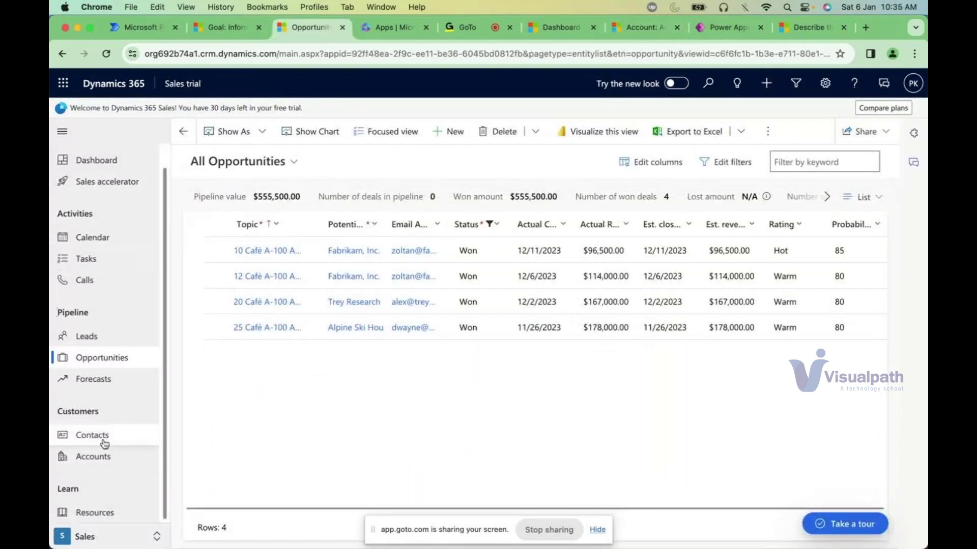
Return to the Customer Service Hub and review the Service, Insights and Knowledge areas of its navigation
click(642, 28)
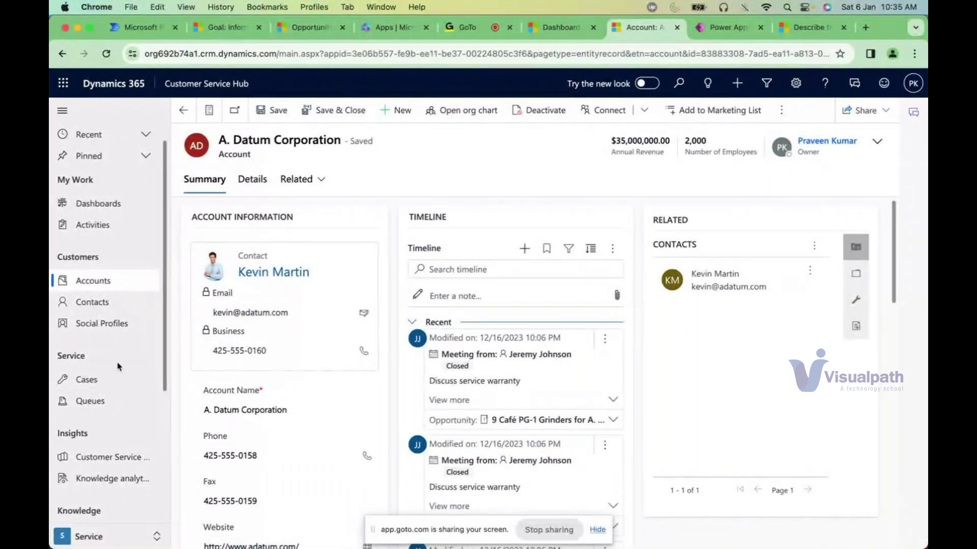
scroll(109, 437, down, 3)
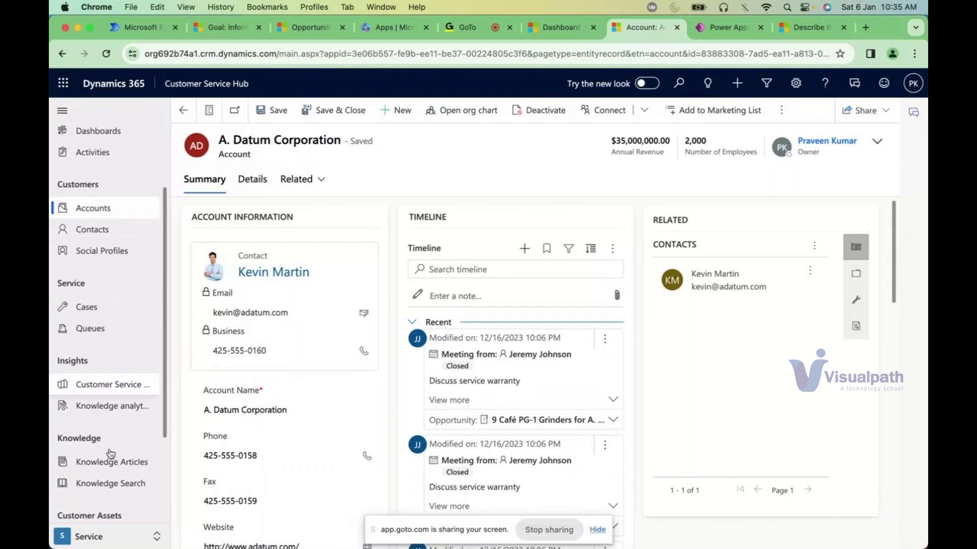
scroll(110, 453, up, 1)
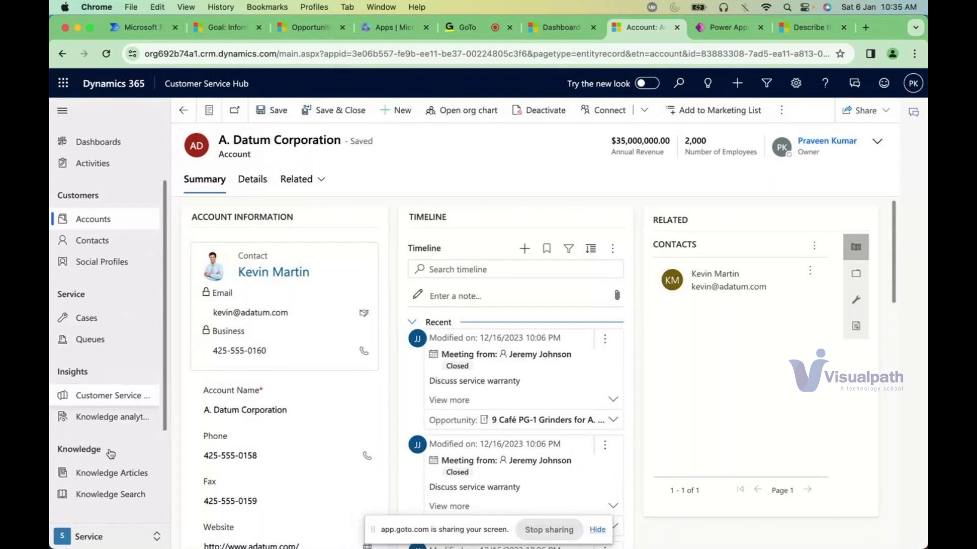
scroll(110, 453, down, 1)
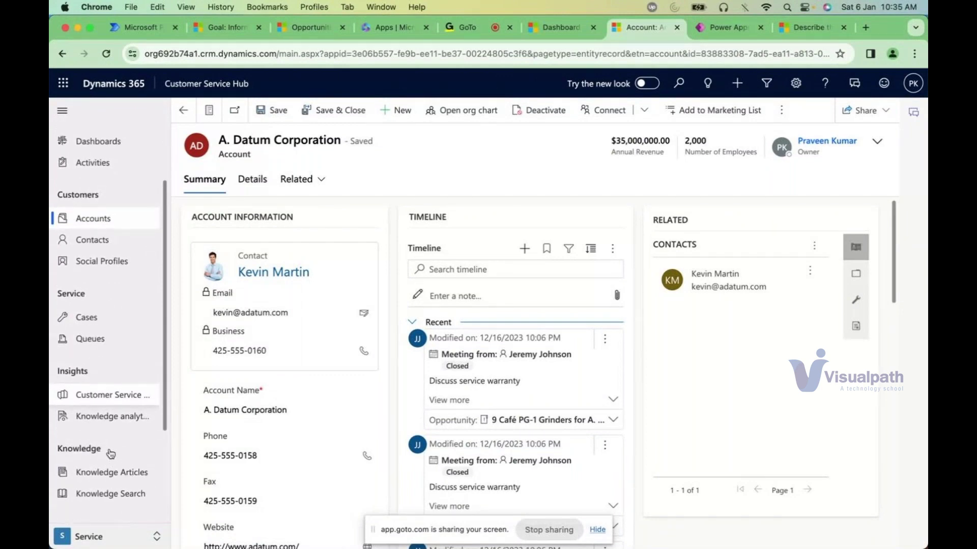
Switch to Keynote and bring up the Microsoft Power Platform slide
mouse_move(50, 329)
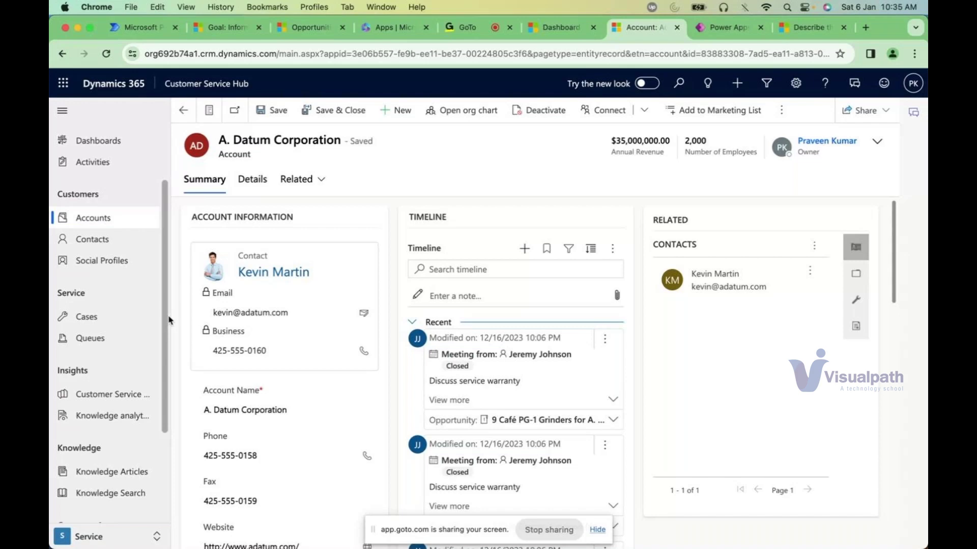
mouse_move(71, 305)
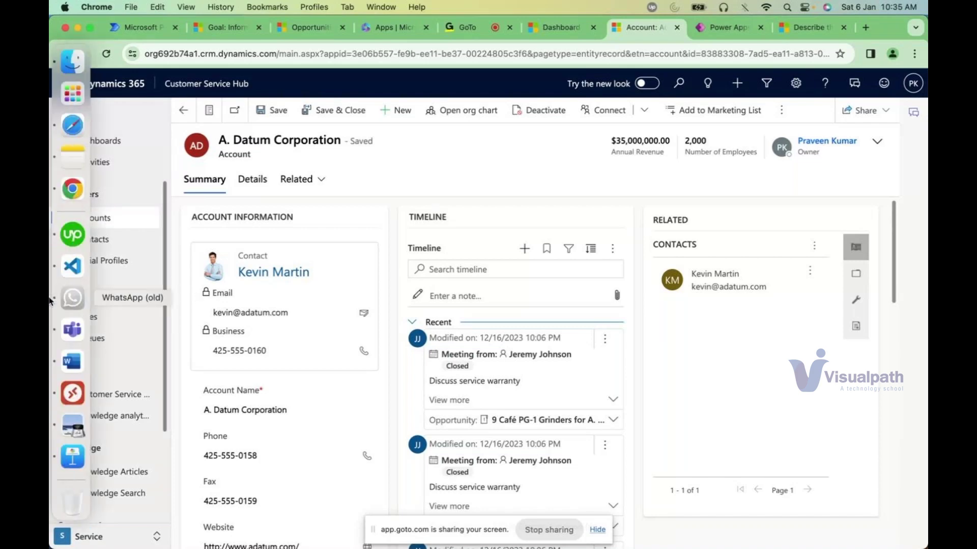
click(72, 457)
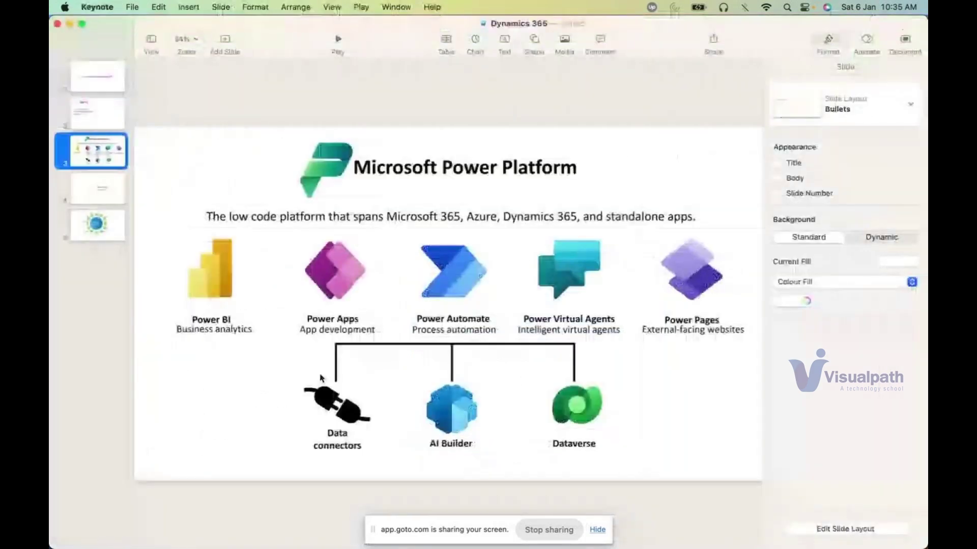